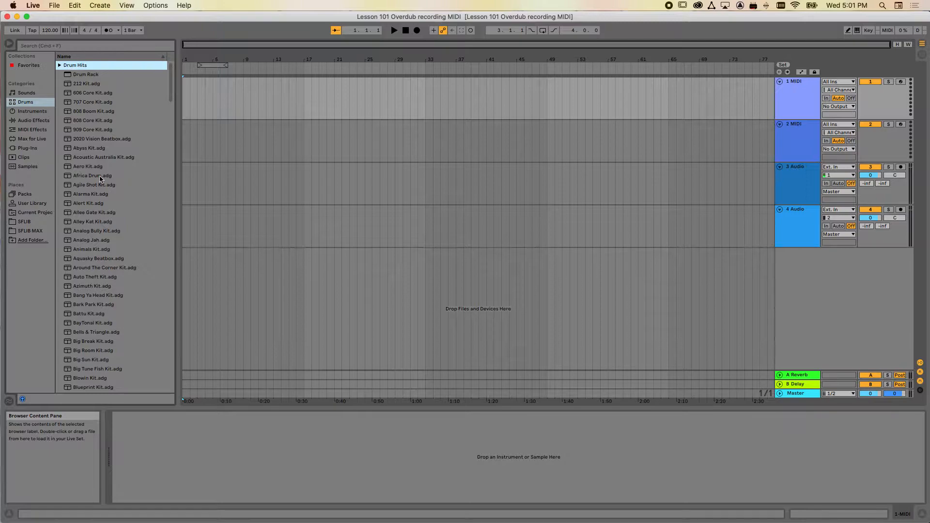
# Load the 909 Core Kit onto the first MIDI track.
pyautogui.click(98, 130)
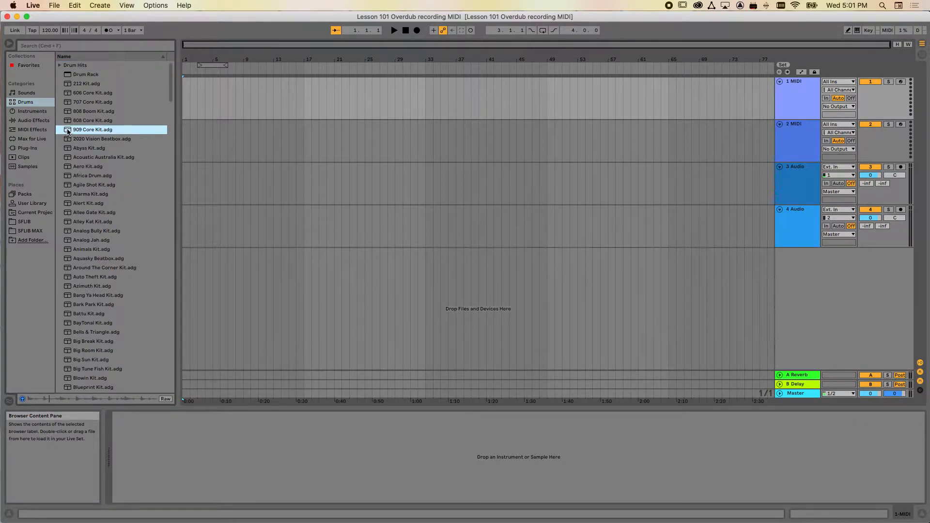
pyautogui.moveTo(250, 92); pyautogui.dragTo(251, 93)
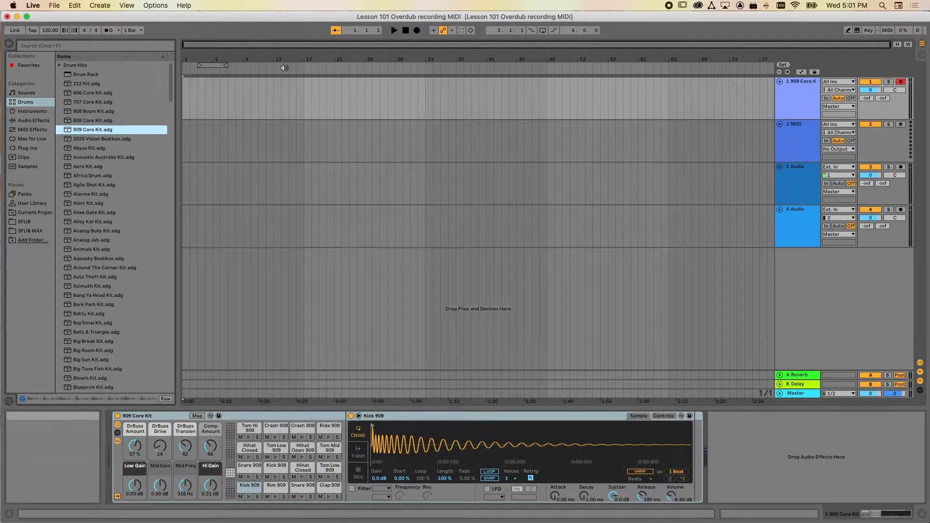
# Create an empty one-bar MIDI clip at bar 3 of the 909 Core Kit track and enlarge its note editor.
pyautogui.click(785, 515)
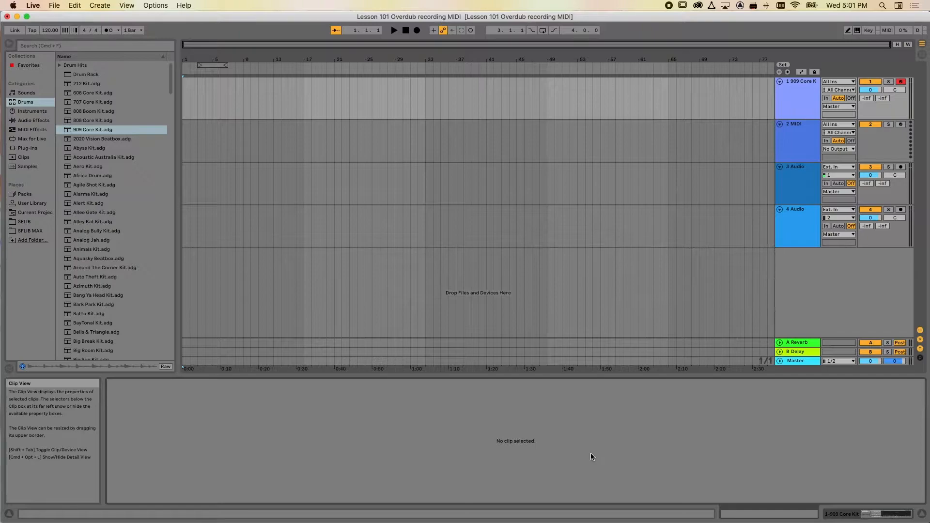
pyautogui.doubleClick(199, 98)
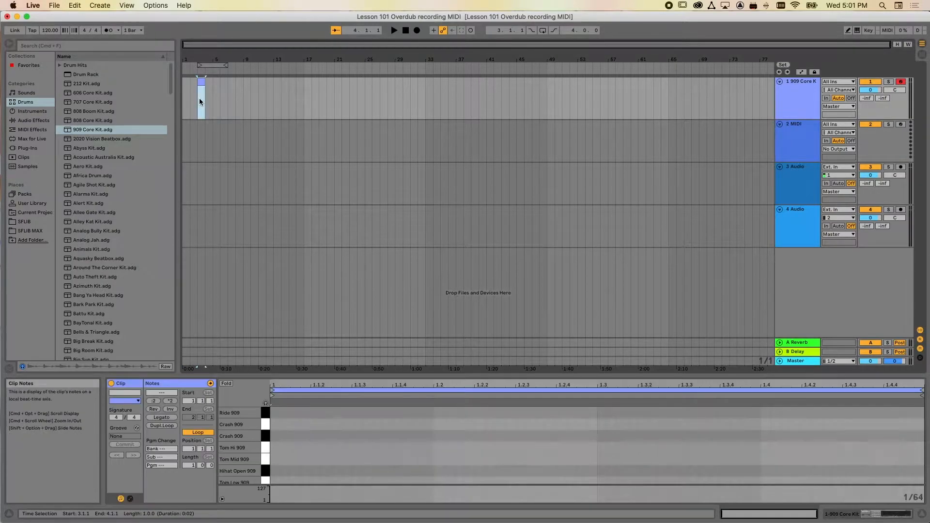
pyautogui.moveTo(436, 374); pyautogui.dragTo(427, 256)
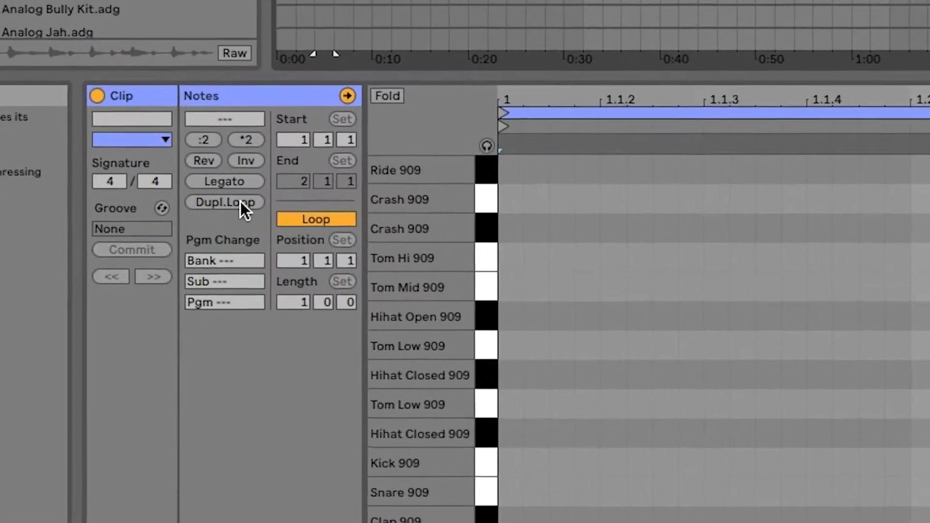
# Duplicate the clip's loop up to a length of four bars and make the clip end at bar 7 in the arrangement.
pyautogui.click(170, 306)
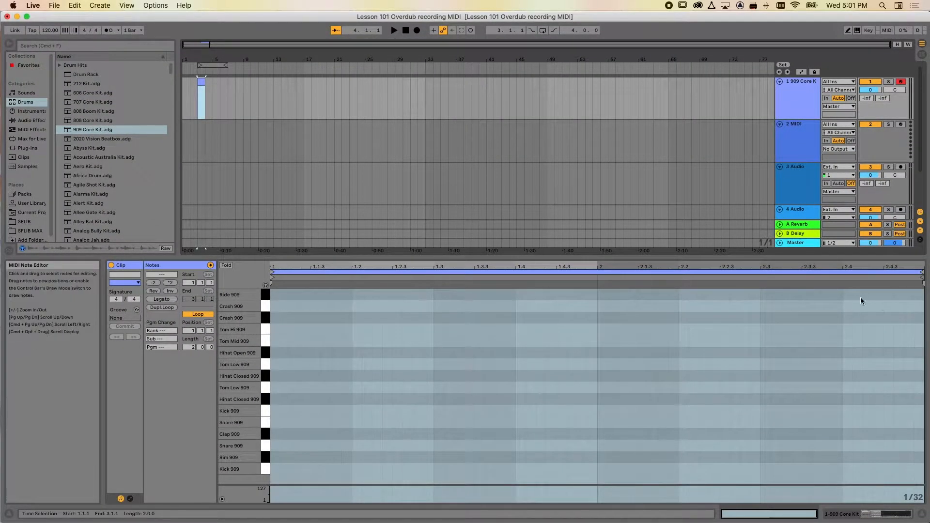
pyautogui.click(169, 308)
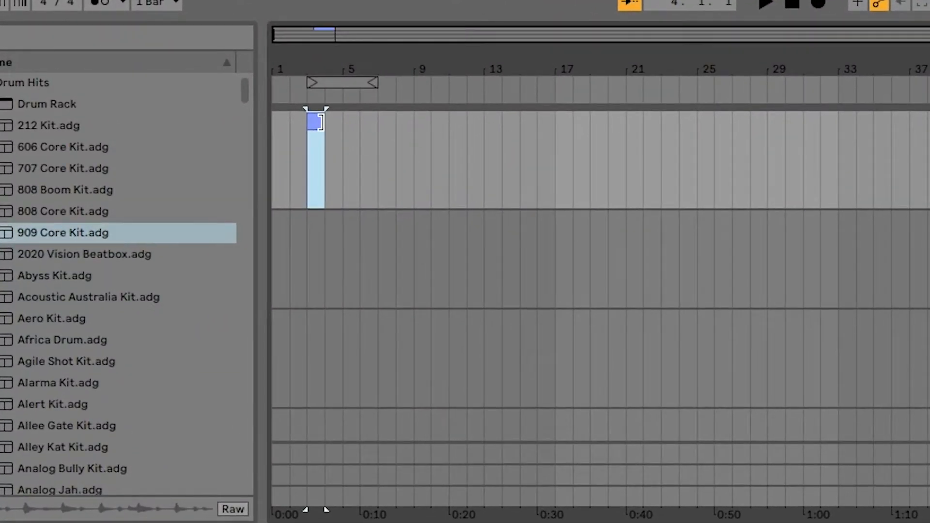
pyautogui.moveTo(320, 122); pyautogui.dragTo(556, 123)
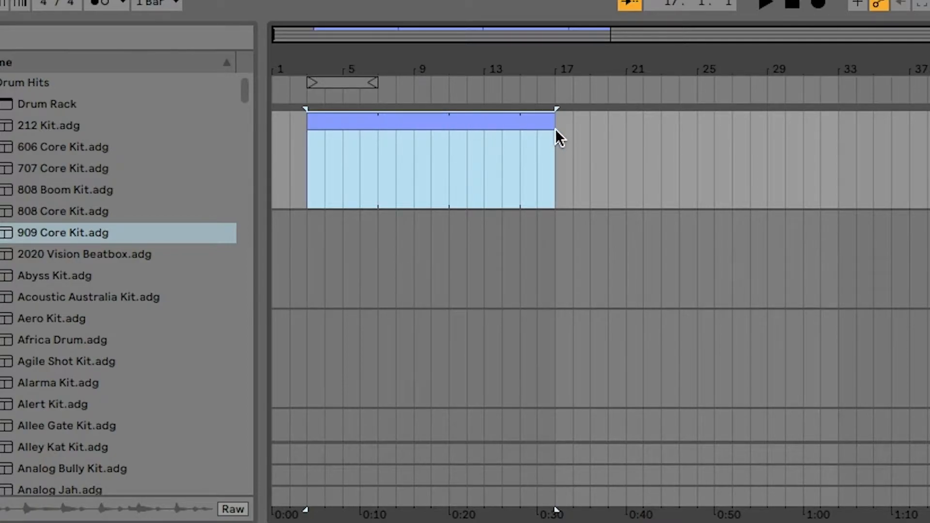
pyautogui.moveTo(555, 118); pyautogui.dragTo(376, 116)
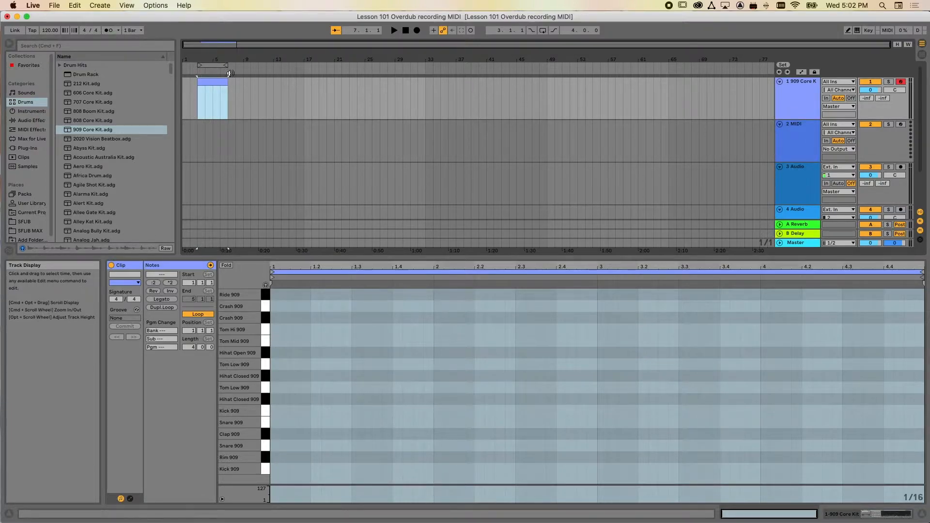
# Select the four-bar clip, turn on the metronome with its count-in setting checked, and set the tempo to 93 BPM.
pyautogui.click(243, 116)
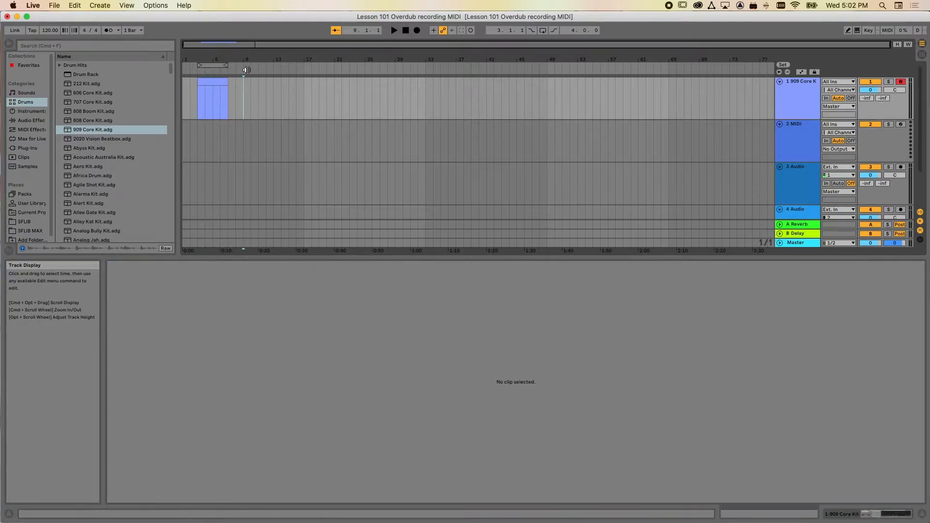
pyautogui.click(214, 82)
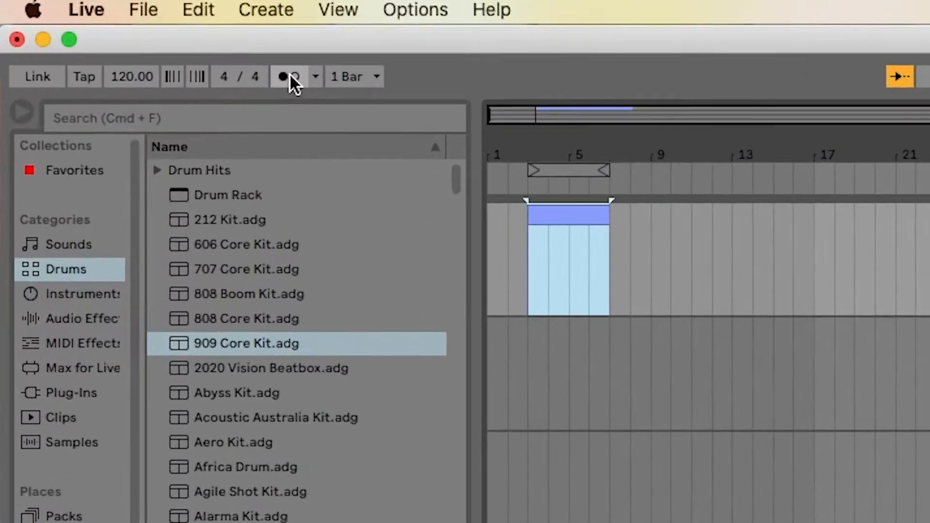
pyautogui.click(108, 30)
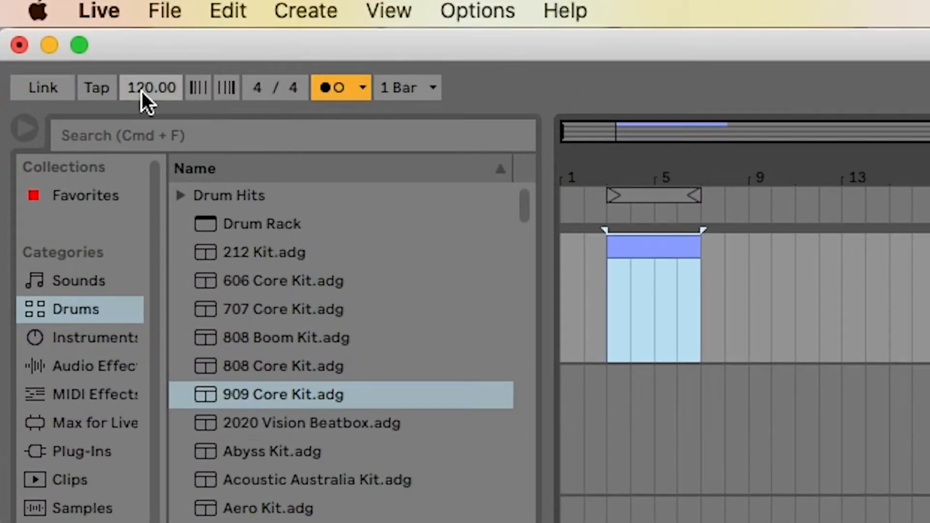
pyautogui.moveTo(141, 90); pyautogui.dragTo(142, 103)
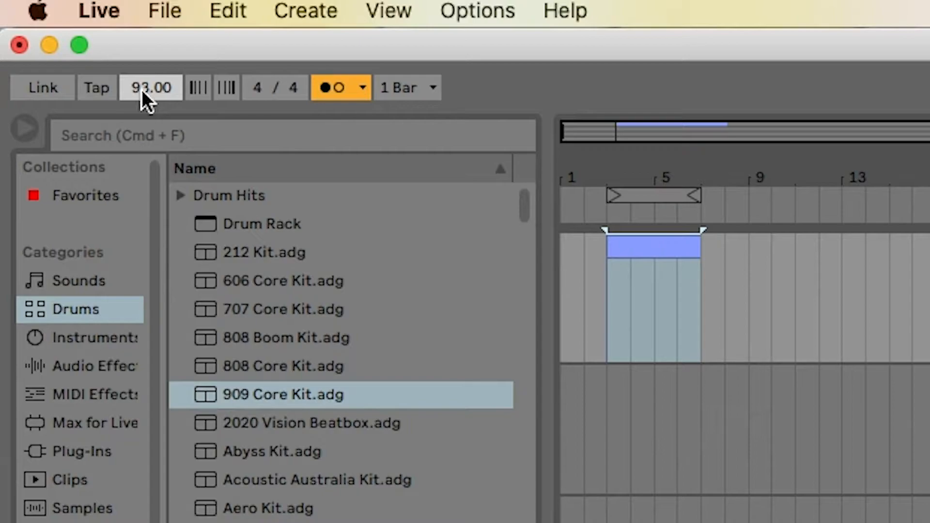
pyautogui.click(363, 87)
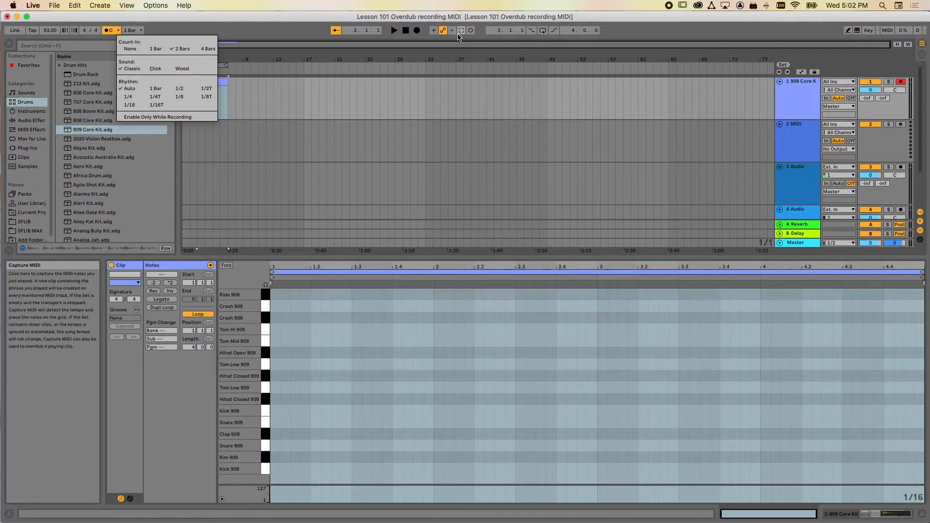
pyautogui.click(296, 34)
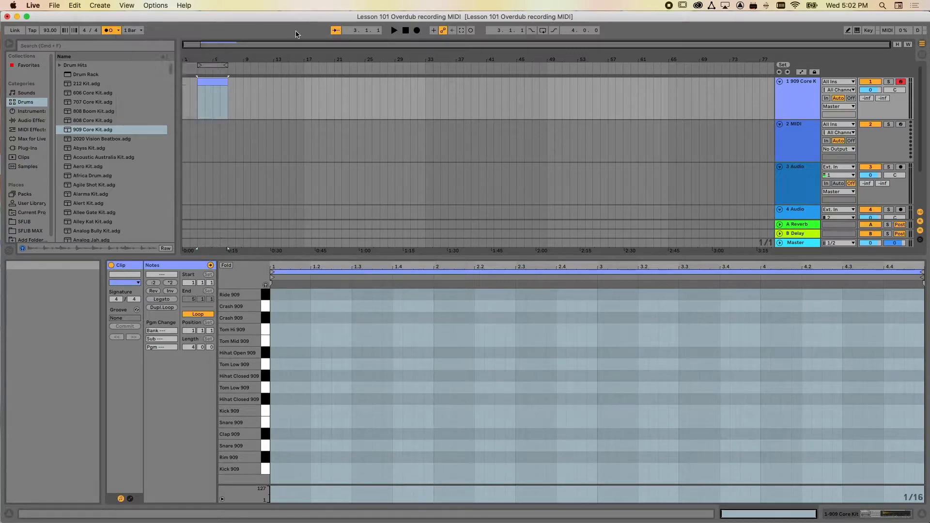
# Record a four-bar Kick 909 pattern from bar 3 into the arrangement and open the recorded clip.
pyautogui.click(417, 31)
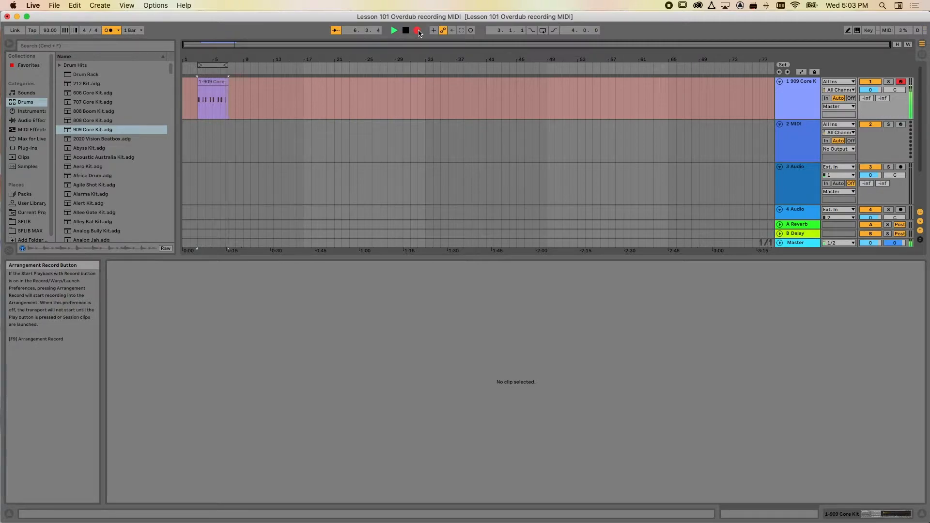
pyautogui.click(418, 32)
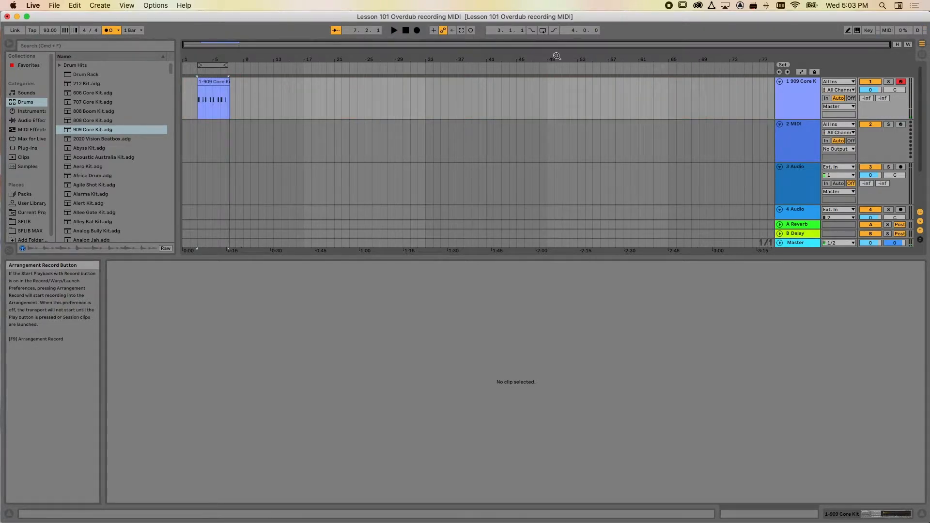
pyautogui.click(220, 82)
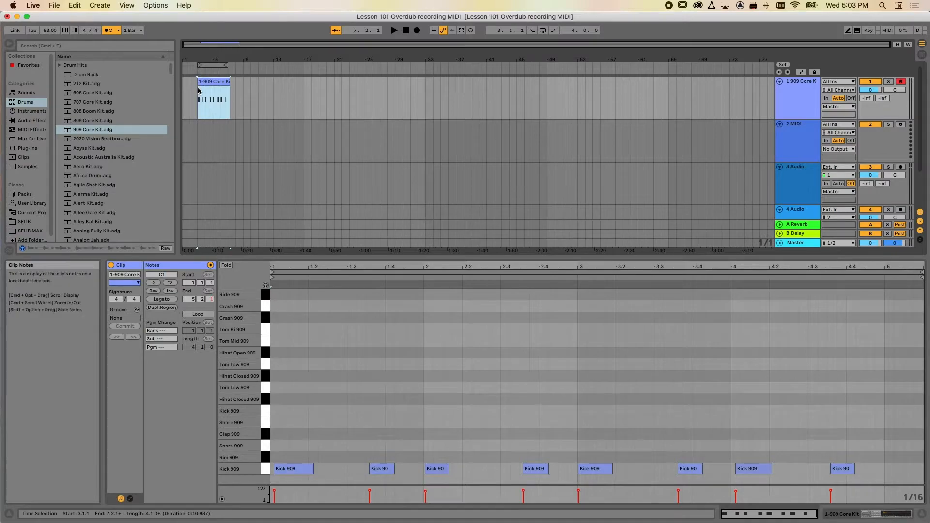
# Try recording a second drum sound over the kick clip from bar 3 with MIDI Arrangement Overdub off.
pyautogui.click(208, 82)
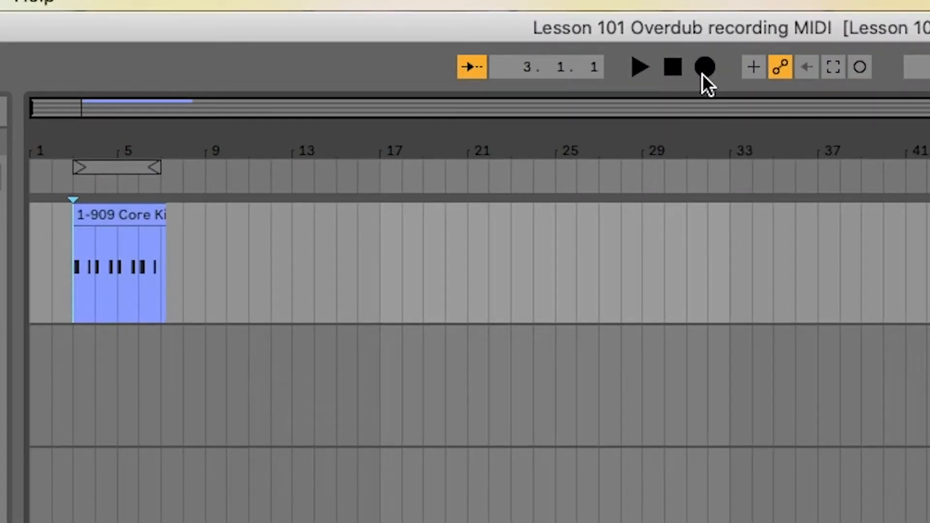
pyautogui.click(707, 70)
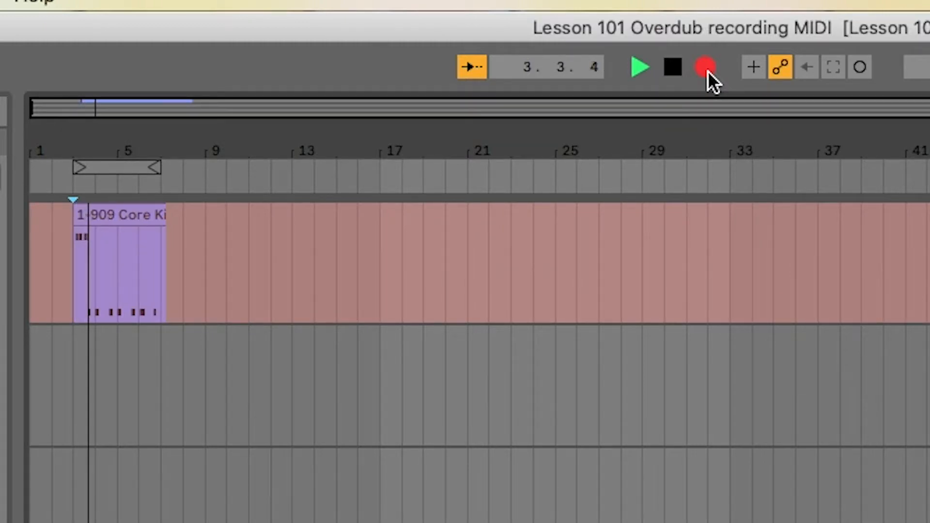
pyautogui.press('space')
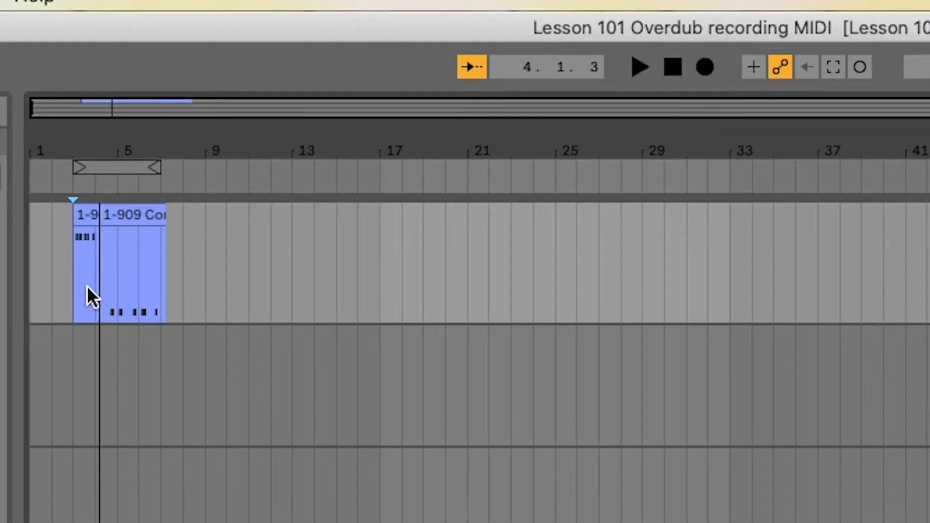
# Inspect the notes in the two clips of the 909 Core Kit track and undo the last recording.
pyautogui.click(128, 209)
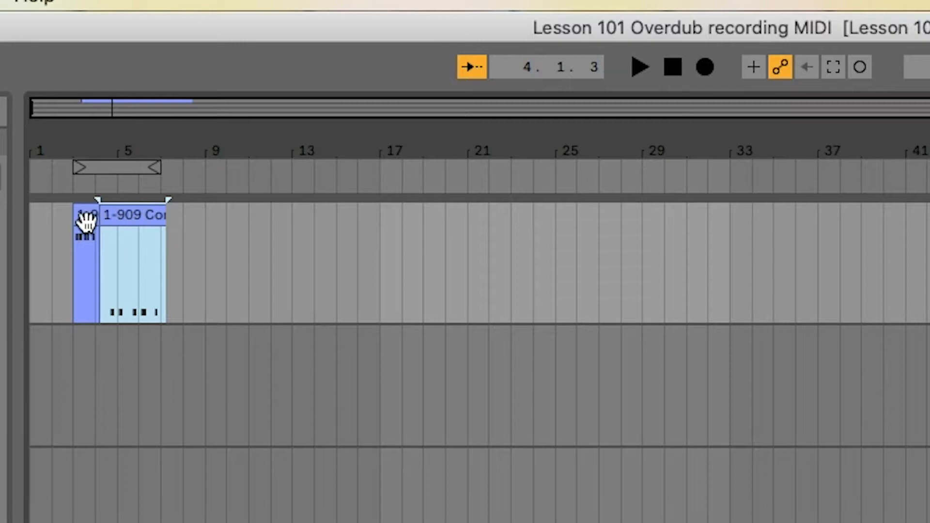
pyautogui.click(85, 216)
pyautogui.click(124, 221)
pyautogui.moveTo(136, 219)
pyautogui.mouseDown()
pyautogui.moveTo(243, 218)
pyautogui.moveTo(138, 217)
pyautogui.mouseUp()
pyautogui.click(87, 214)
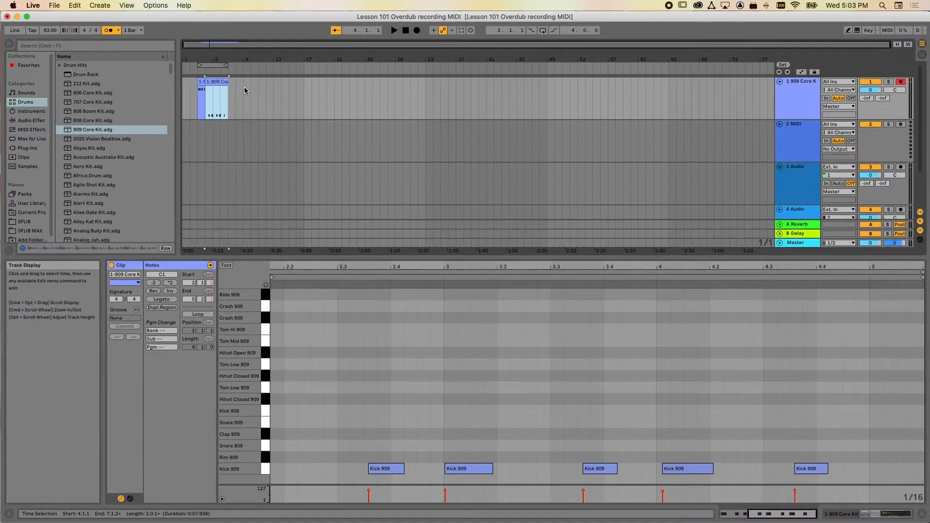
pyautogui.press('super+j')
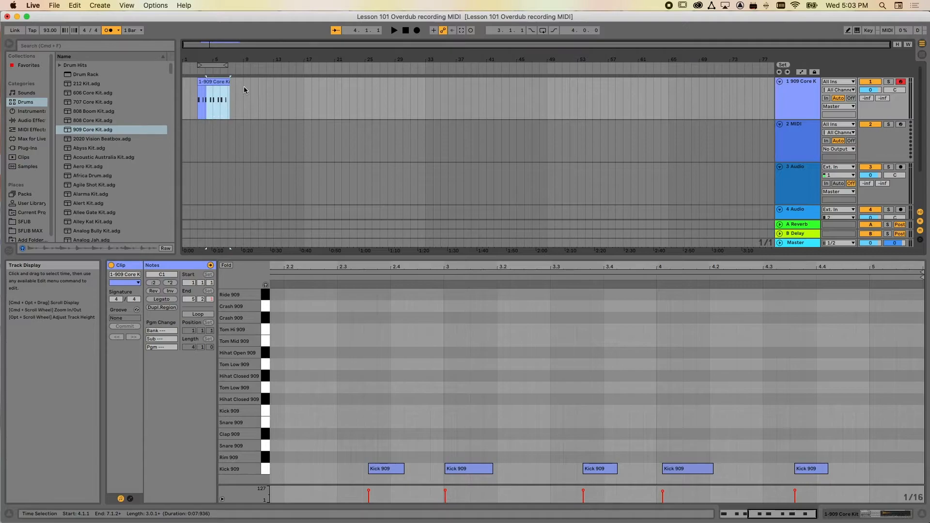
# Move the kick clip's loop end and end marker to the start of bar 5 so the clip spans four bars.
pyautogui.click(220, 81)
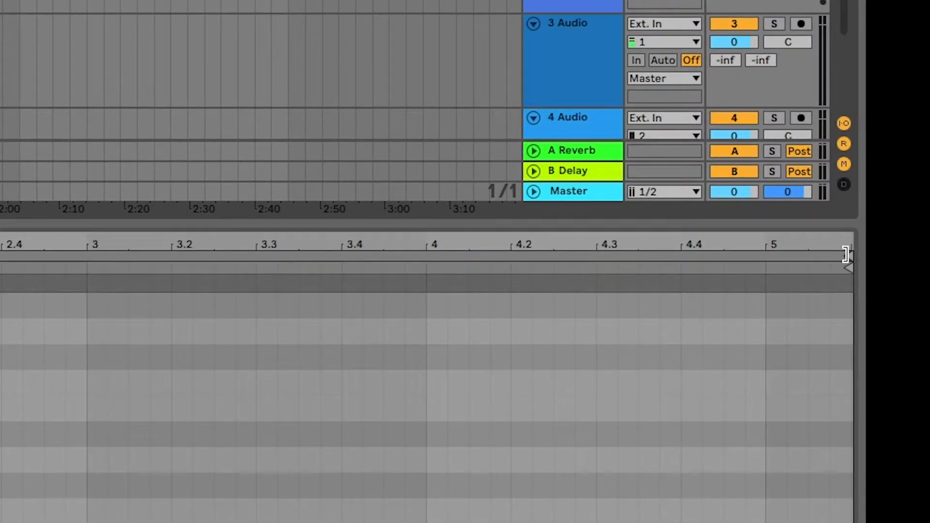
pyautogui.moveTo(871, 263); pyautogui.dragTo(800, 264)
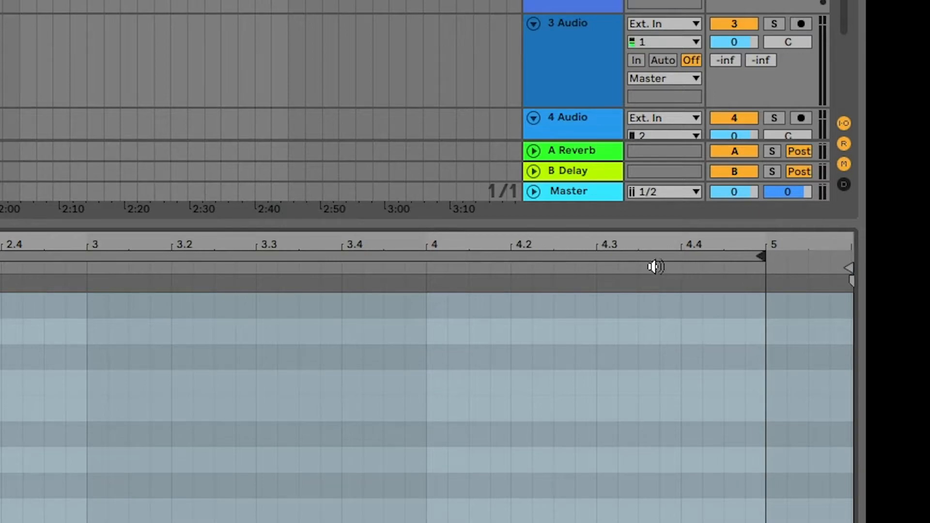
pyautogui.click(609, 256)
pyautogui.moveTo(846, 269); pyautogui.dragTo(761, 268)
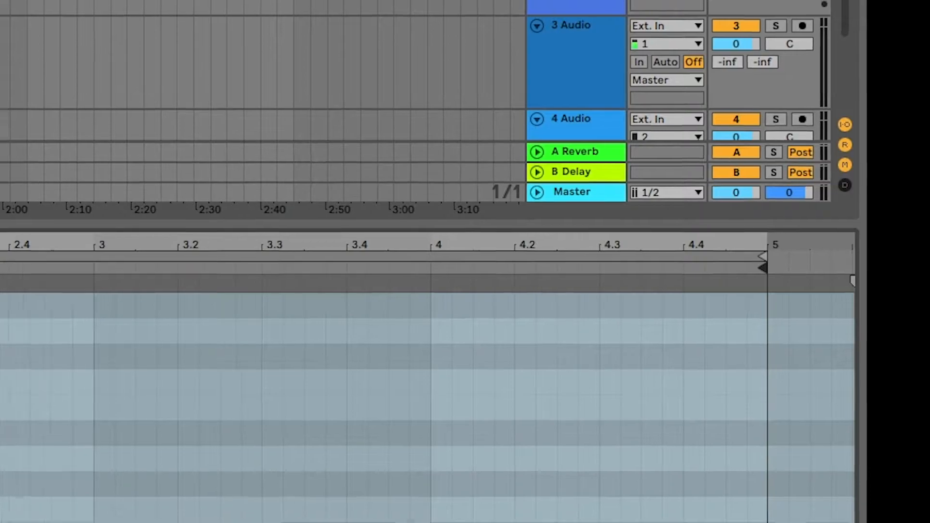
# Quantize the start of all kick notes to 1/16 at 100%.
pyautogui.moveTo(138, 440); pyautogui.dragTo(854, 482)
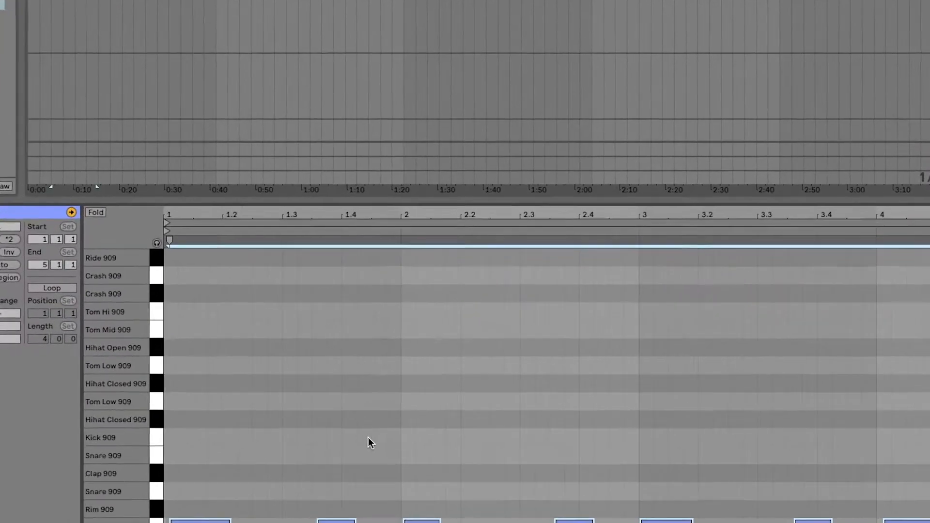
pyautogui.rightClick(408, 411)
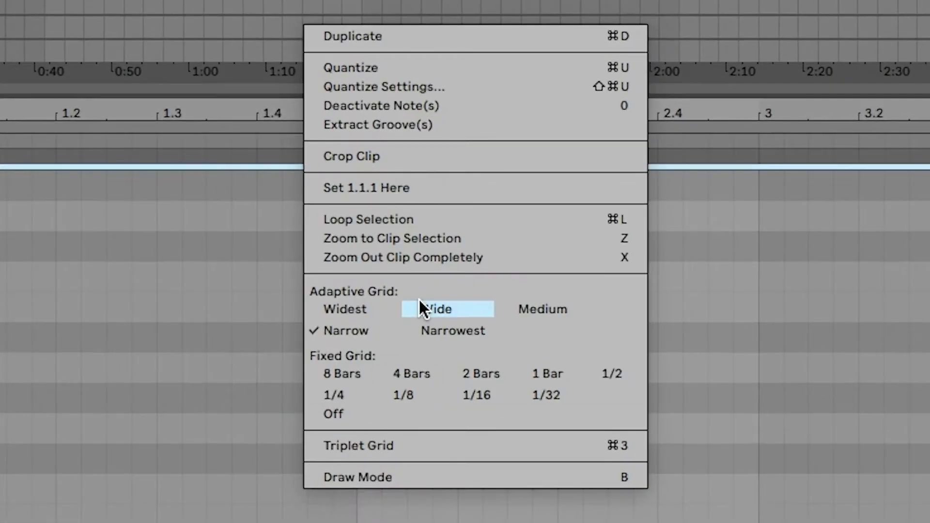
pyautogui.click(414, 86)
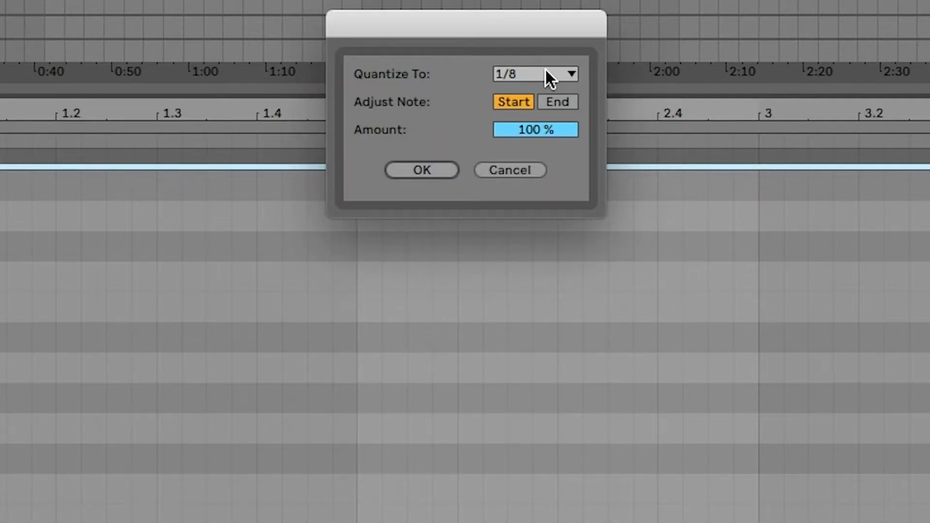
pyautogui.click(546, 74)
pyautogui.click(537, 185)
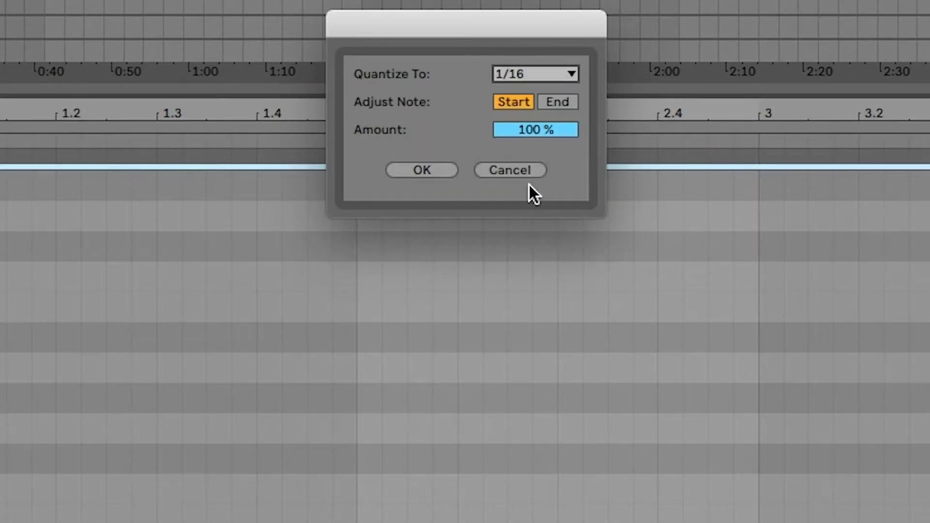
pyautogui.click(433, 167)
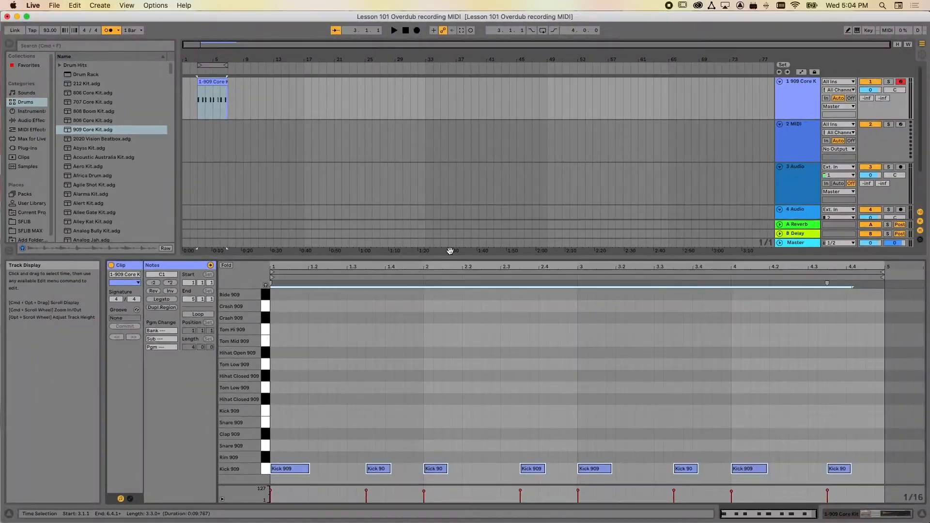
# Set the arrangement loop around the kick clip, from bar 3 to bar 7, and turn looping on.
pyautogui.moveTo(491, 257)
pyautogui.mouseDown()
pyautogui.moveTo(492, 276)
pyautogui.moveTo(494, 255)
pyautogui.mouseUp()
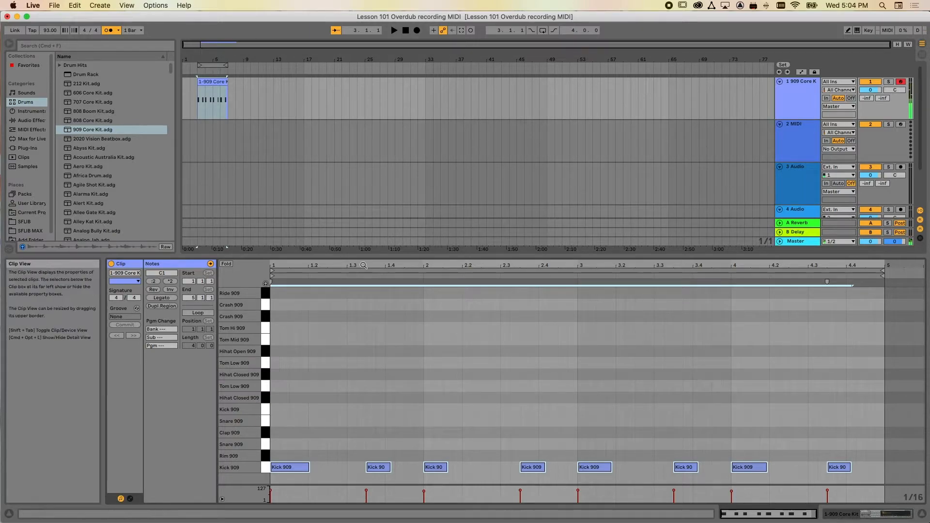
pyautogui.click(212, 81)
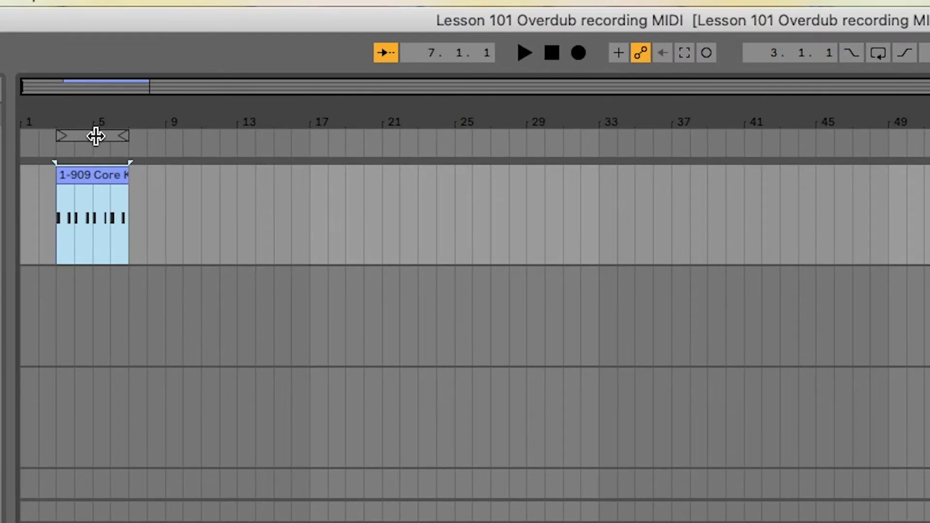
pyautogui.click(95, 136)
pyautogui.moveTo(95, 137); pyautogui.dragTo(60, 139)
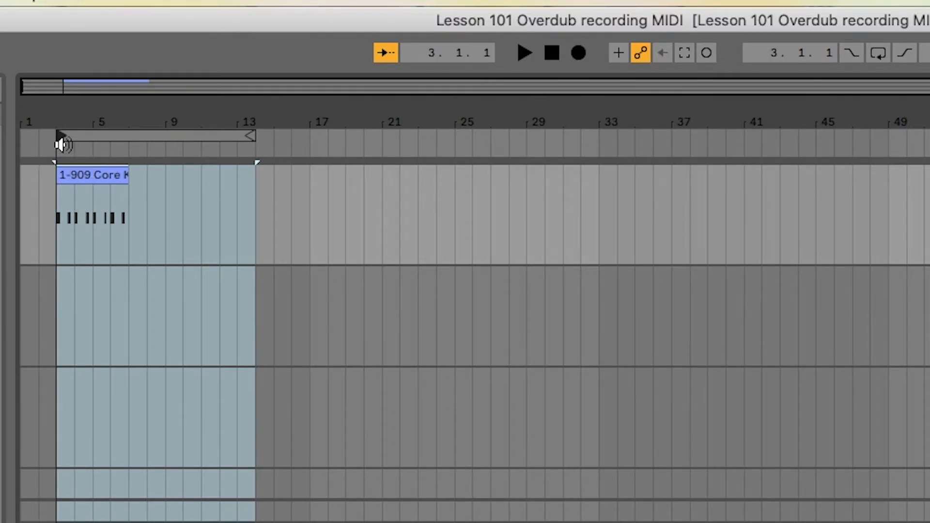
pyautogui.moveTo(251, 138); pyautogui.dragTo(130, 135)
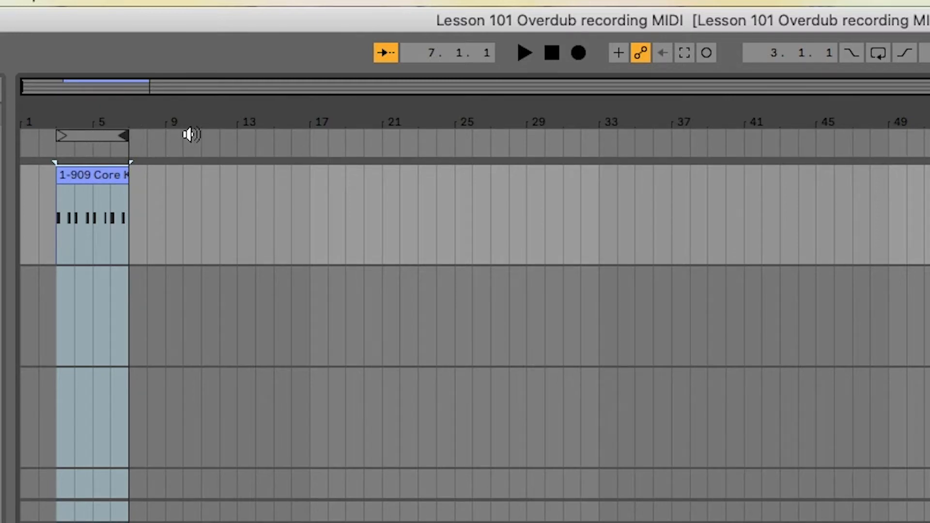
pyautogui.click(878, 54)
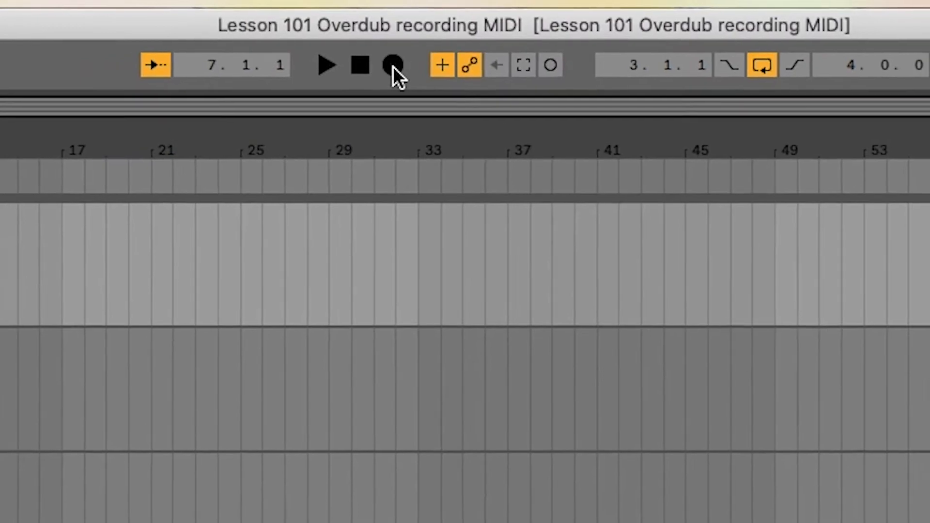
# With MIDI Arrangement Overdub on, record a low tom part onto the looped kick clip.
pyautogui.click(393, 67)
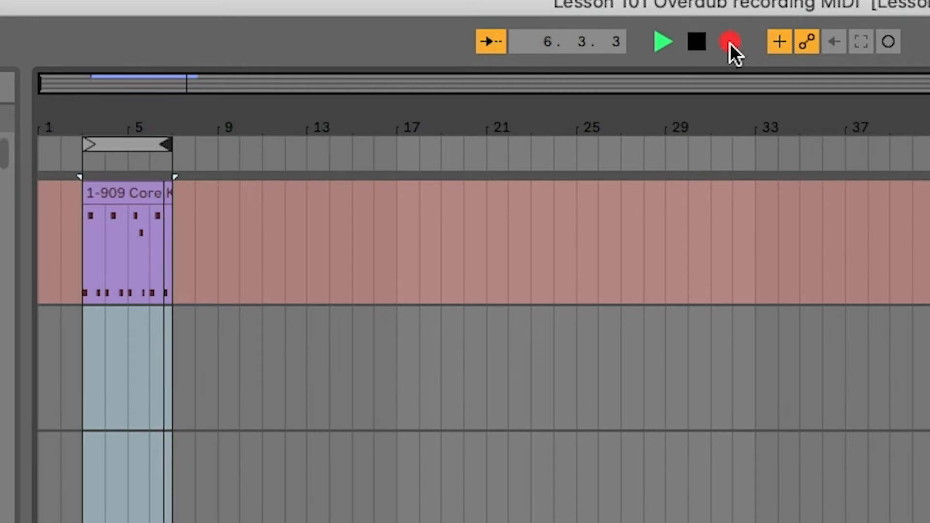
pyautogui.press('space')
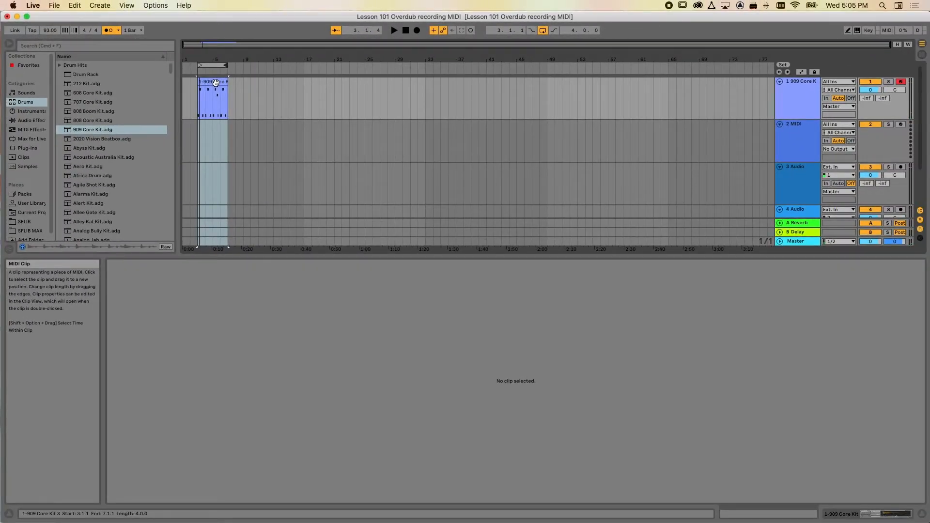
pyautogui.click(186, 123)
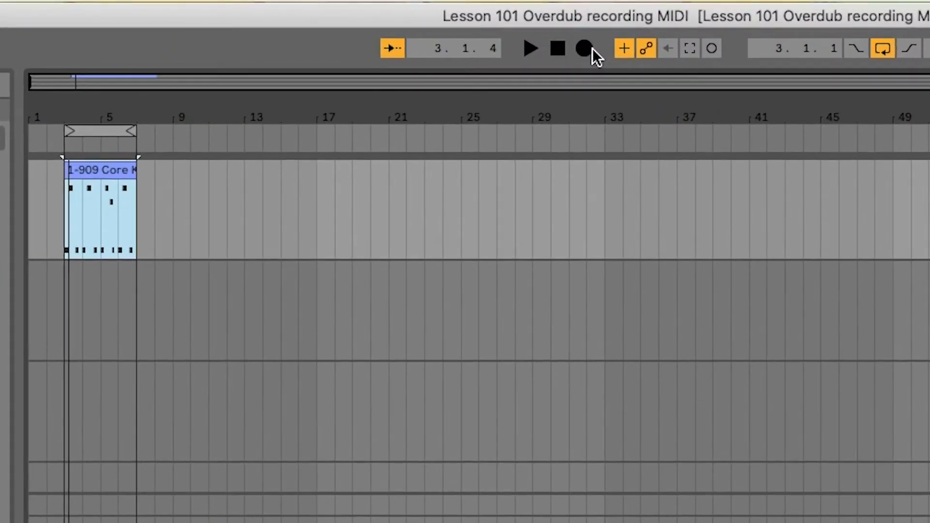
# Overdub a clap part and a rim part onto the looped 909 Core Kit clip in two recording passes.
pyautogui.click(585, 48)
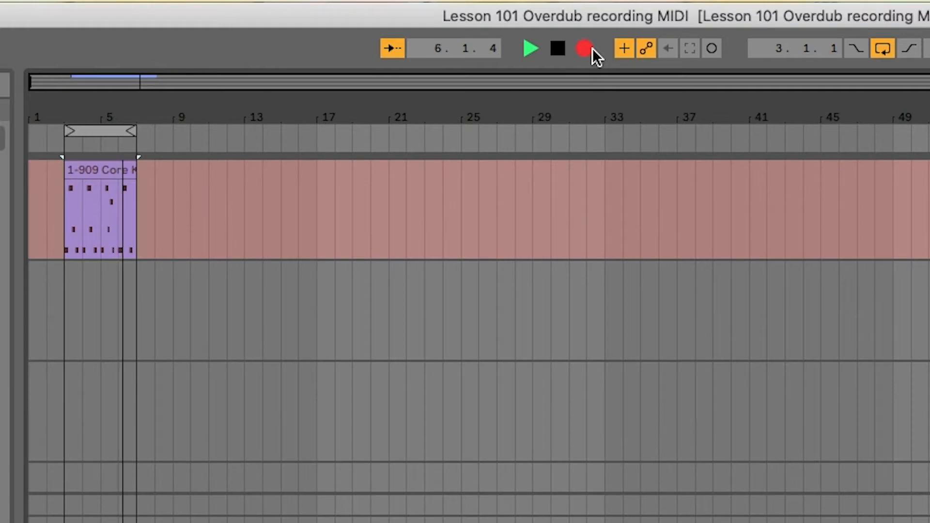
pyautogui.press('space')
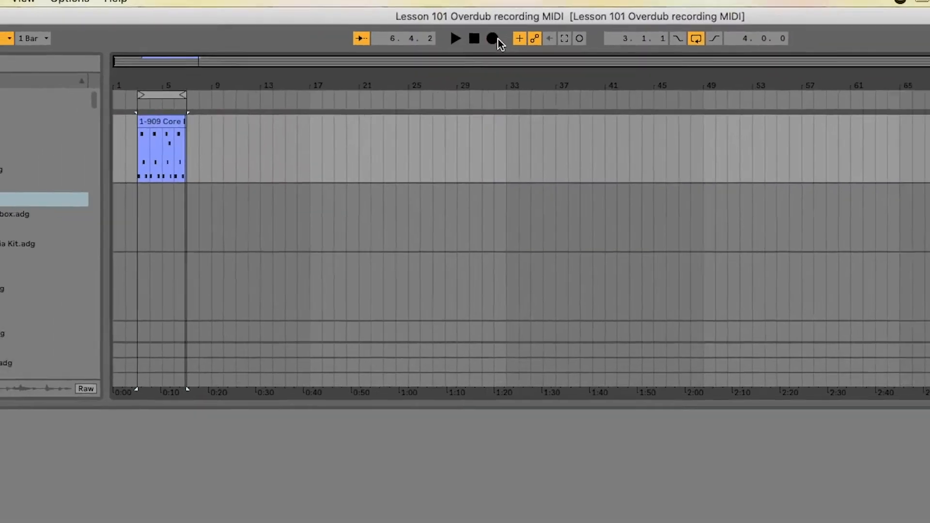
pyautogui.click(105, 172)
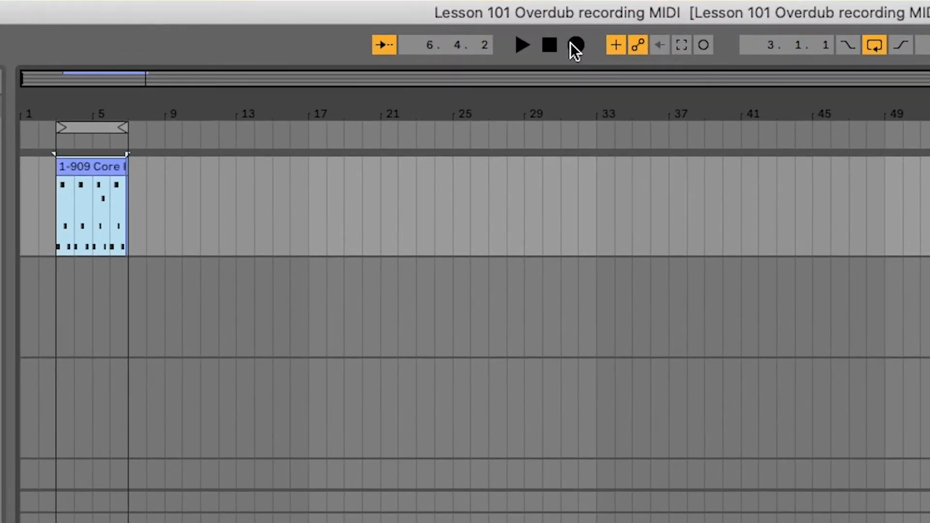
pyautogui.click(416, 30)
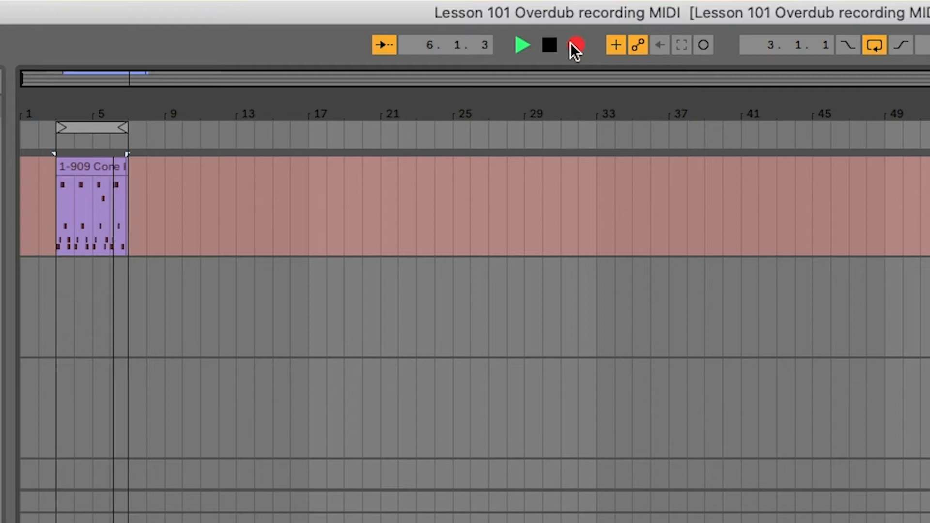
pyautogui.press('space')
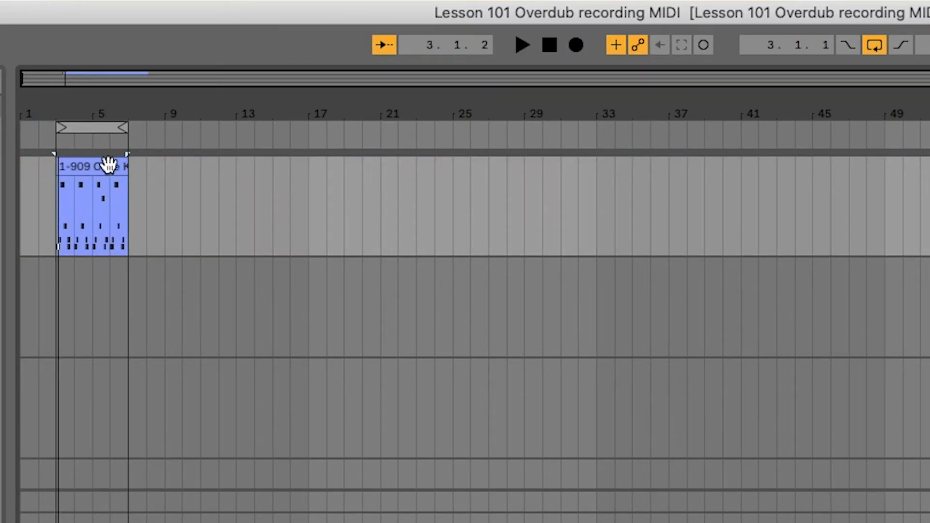
# Quantize the start of all kick, rim, clap and tom notes in the clip to 1/16 at 100%.
pyautogui.click(274, 196)
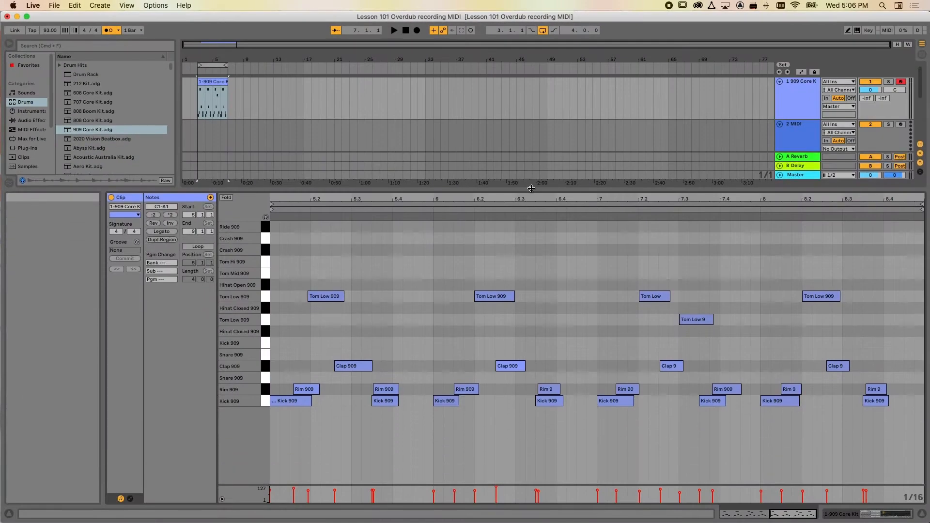
pyautogui.moveTo(289, 248); pyautogui.dragTo(894, 474)
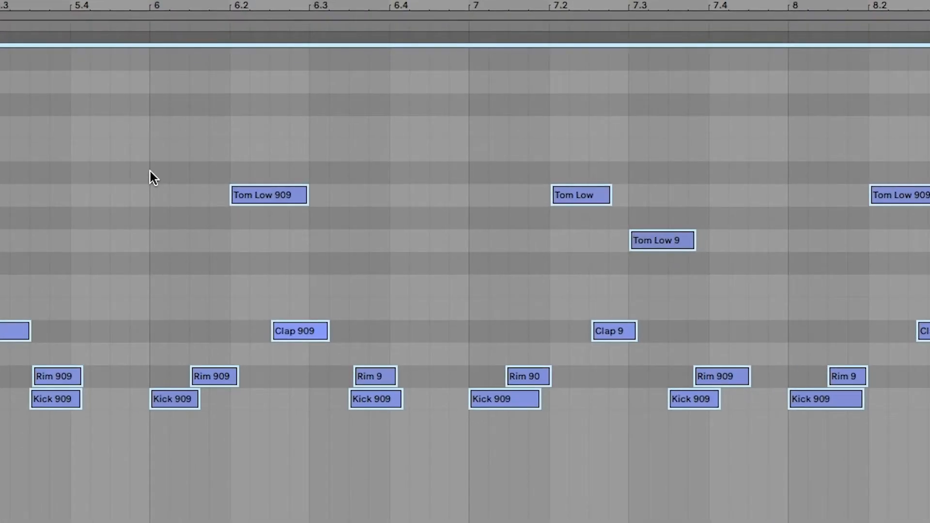
pyautogui.rightClick(248, 212)
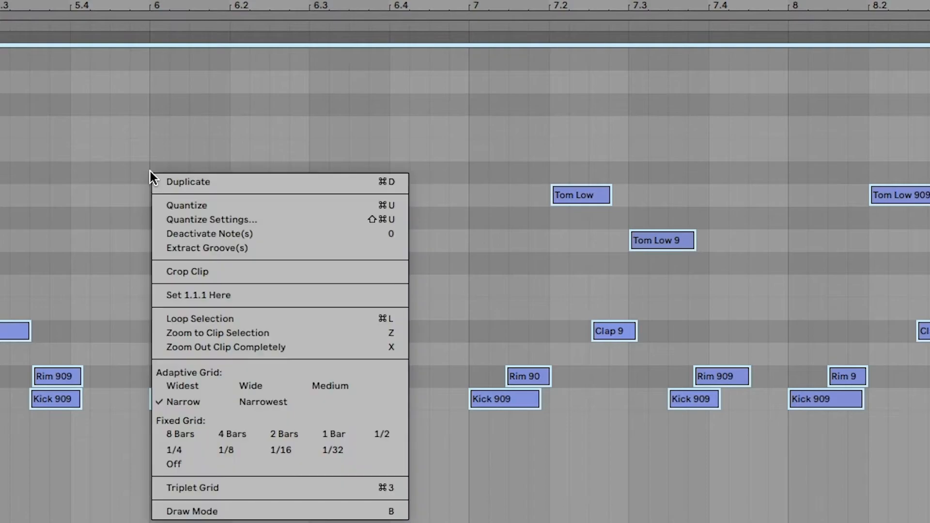
pyautogui.click(175, 214)
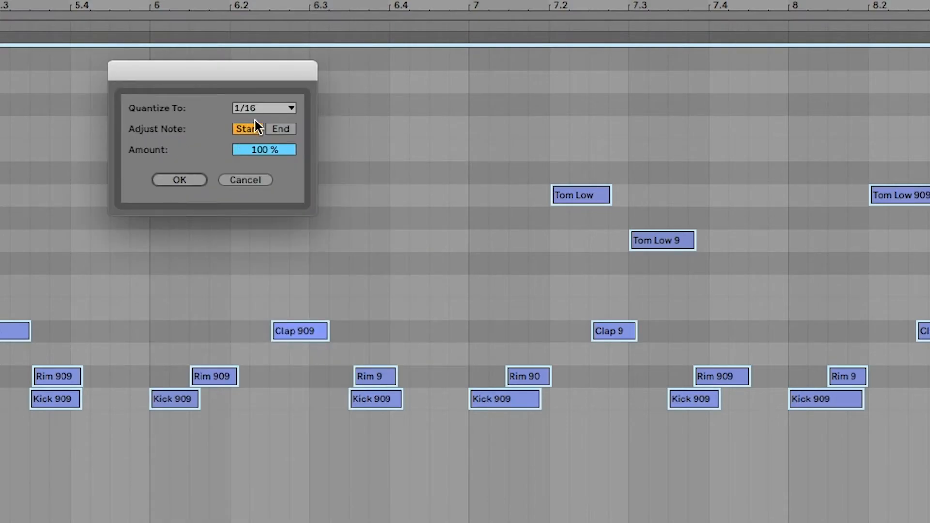
pyautogui.click(168, 181)
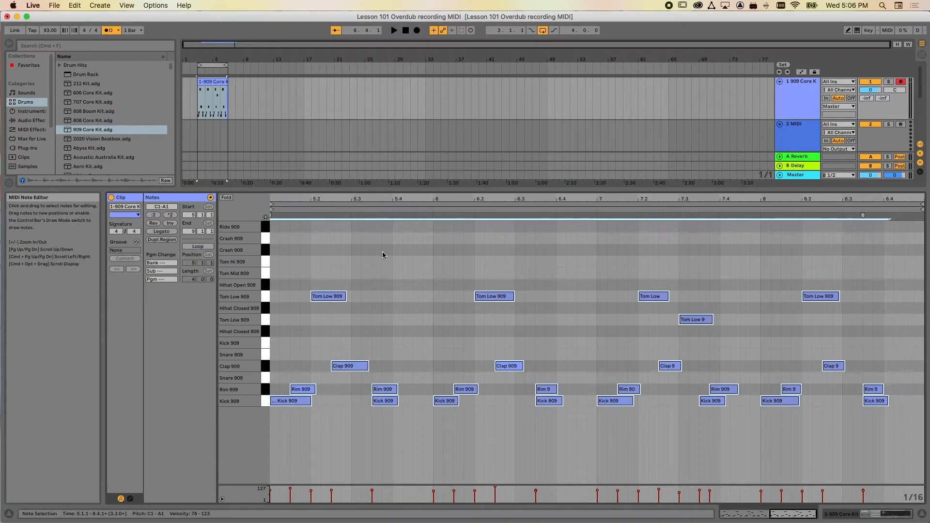
# Play the pattern and shift the rim hits that coincide with the off-beat kicks earlier, to 5.3.1 and 6.3.1.
pyautogui.press('space')
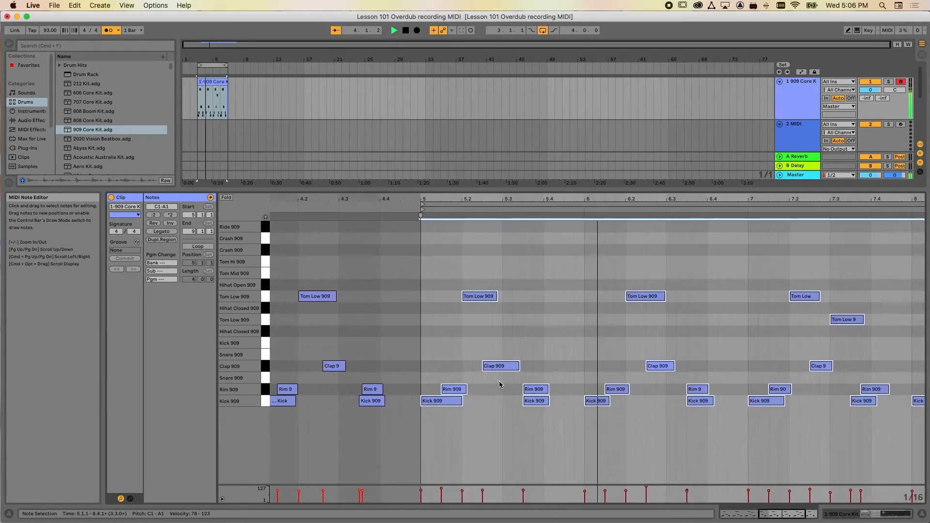
pyautogui.press('space')
pyautogui.click(422, 389)
pyautogui.moveTo(422, 390); pyautogui.dragTo(405, 390)
pyautogui.moveTo(584, 391); pyautogui.dragTo(569, 392)
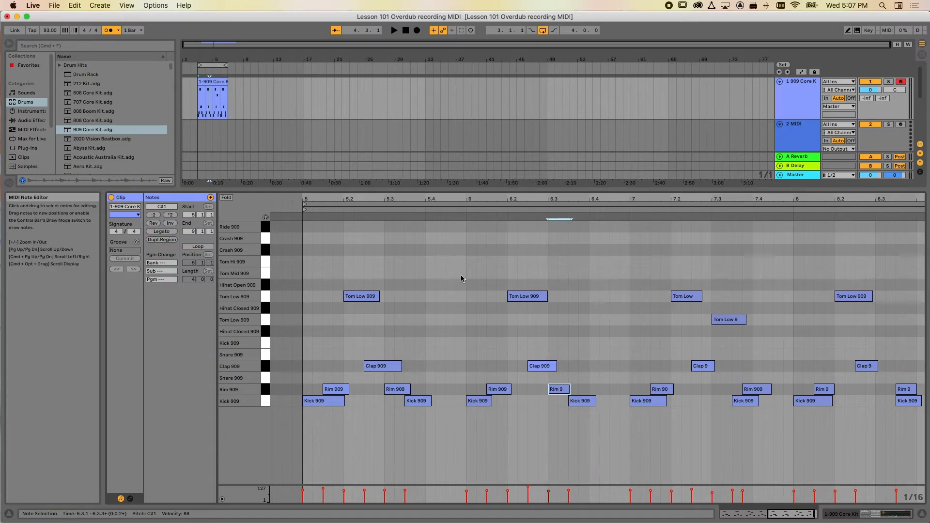
pyautogui.press('space')
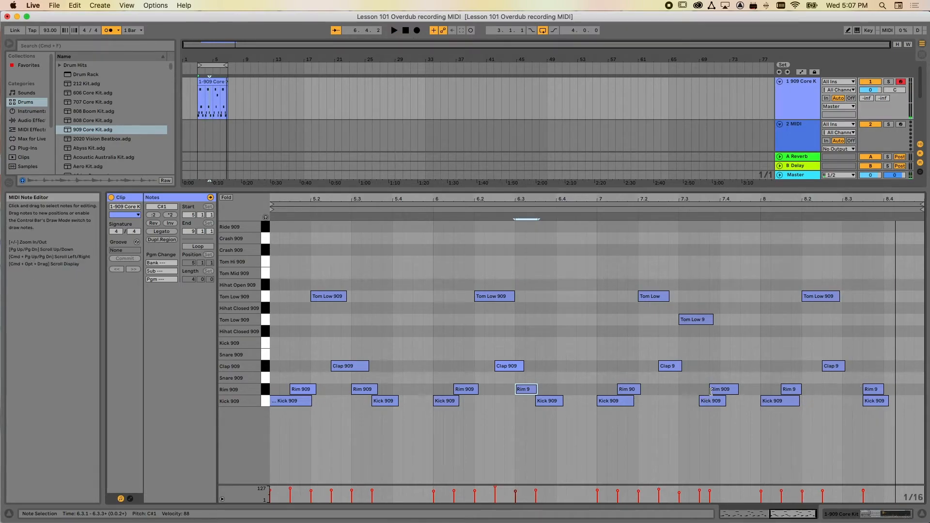
# Move the last rim hit to 8.3.4 and the second rim hit of bar 5 to 5.3.4, and play the pattern.
pyautogui.moveTo(872, 393); pyautogui.dragTo(883, 393)
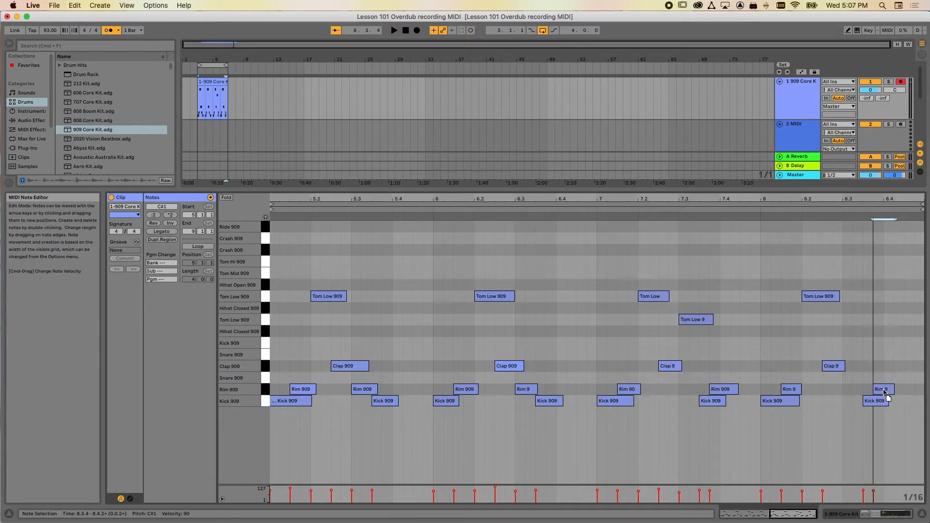
pyautogui.moveTo(372, 389); pyautogui.dragTo(403, 389)
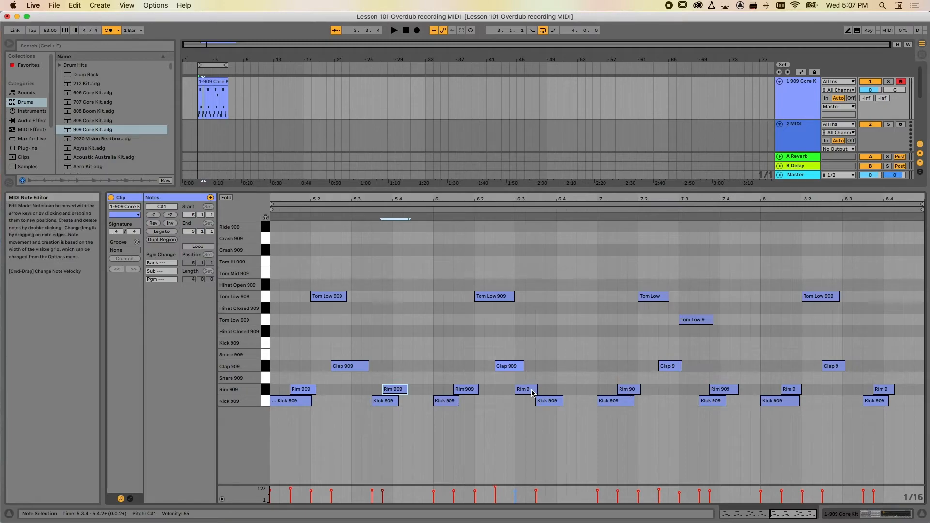
pyautogui.press('space')
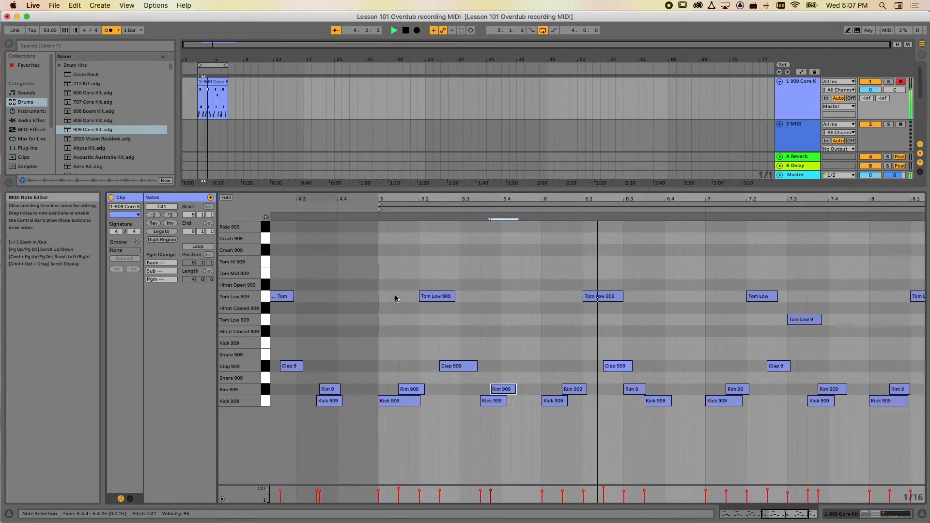
pyautogui.press('space')
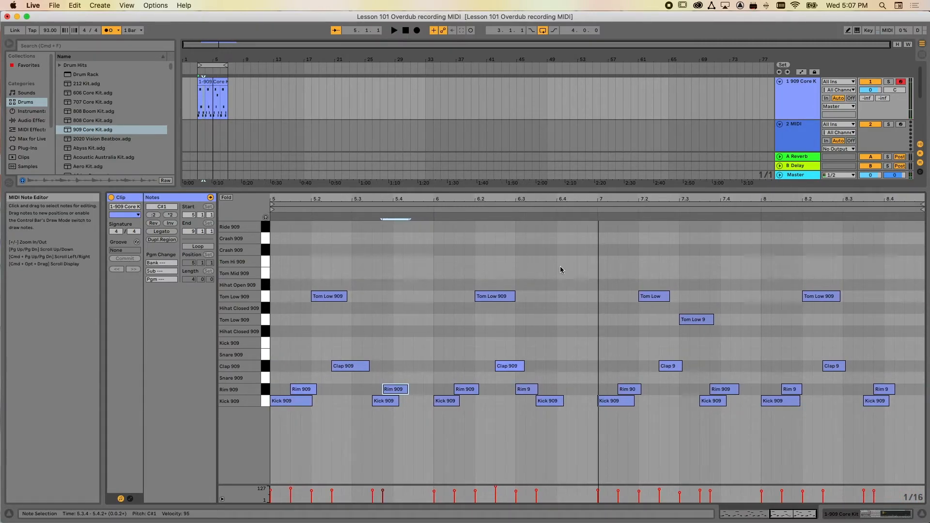
# Overdub a Ride 909 part onto the looped four-bar clip.
pyautogui.moveTo(585, 189); pyautogui.dragTo(584, 247)
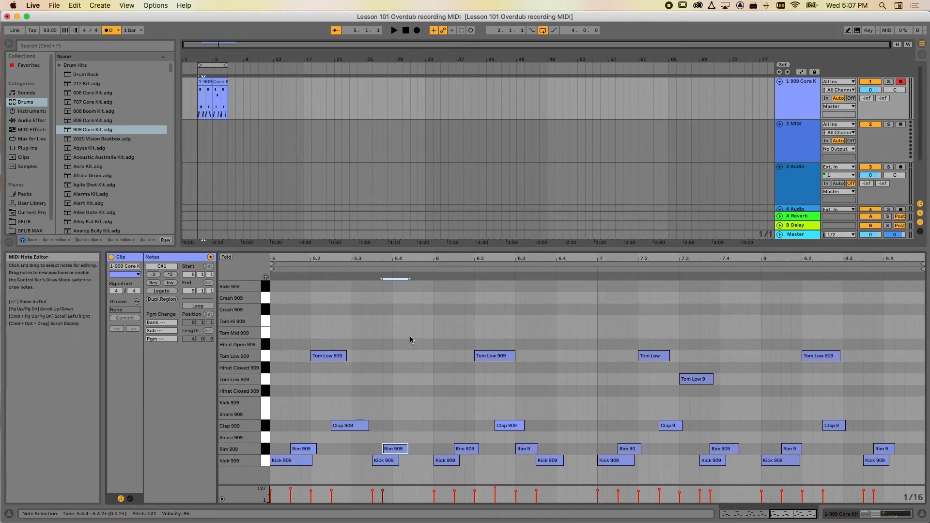
pyautogui.moveTo(431, 247); pyautogui.dragTo(430, 270)
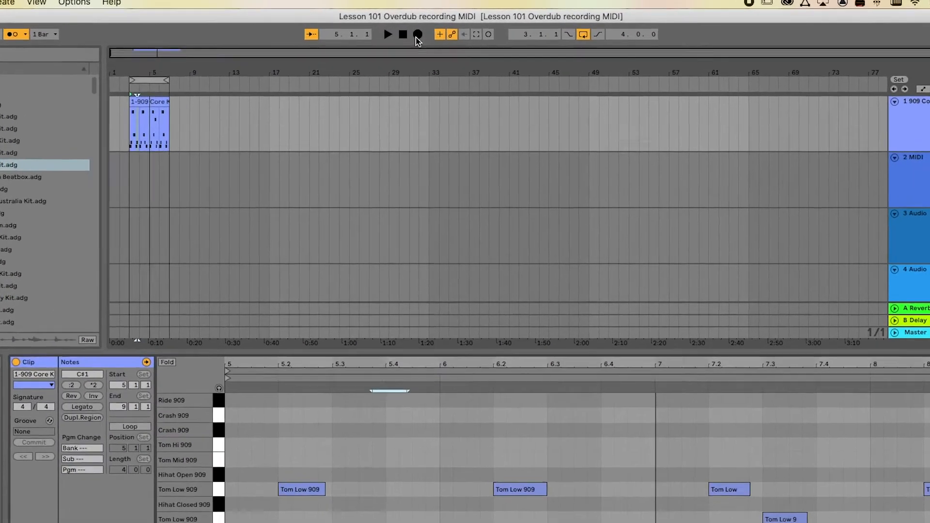
pyautogui.click(416, 30)
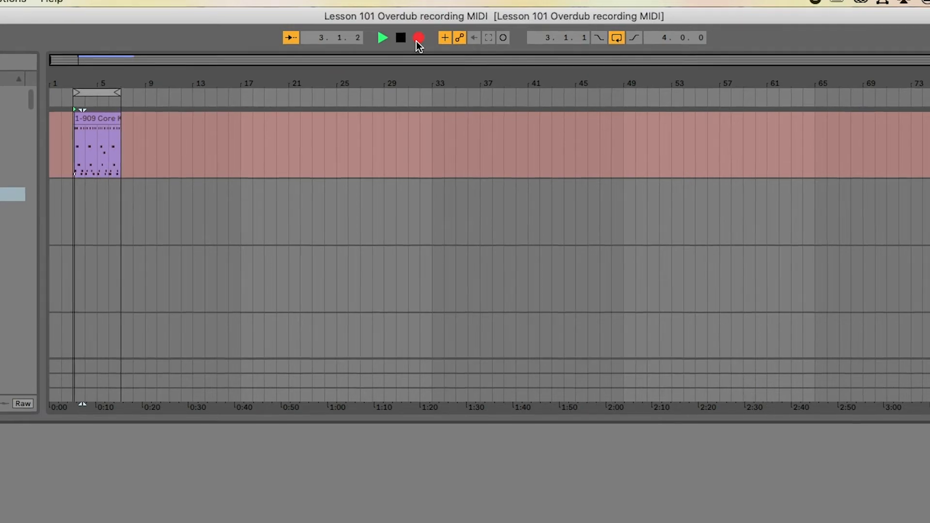
pyautogui.press('space')
# Select all Ride 909 notes in the clip and lower their velocities to about 35.
pyautogui.click(213, 81)
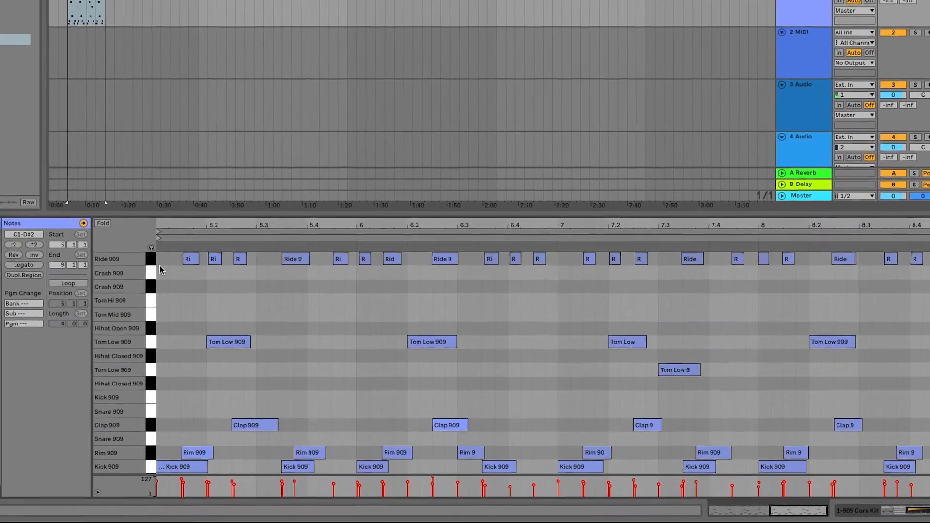
pyautogui.moveTo(160, 265); pyautogui.dragTo(920, 259)
pyautogui.moveTo(925, 195); pyautogui.dragTo(929, 195)
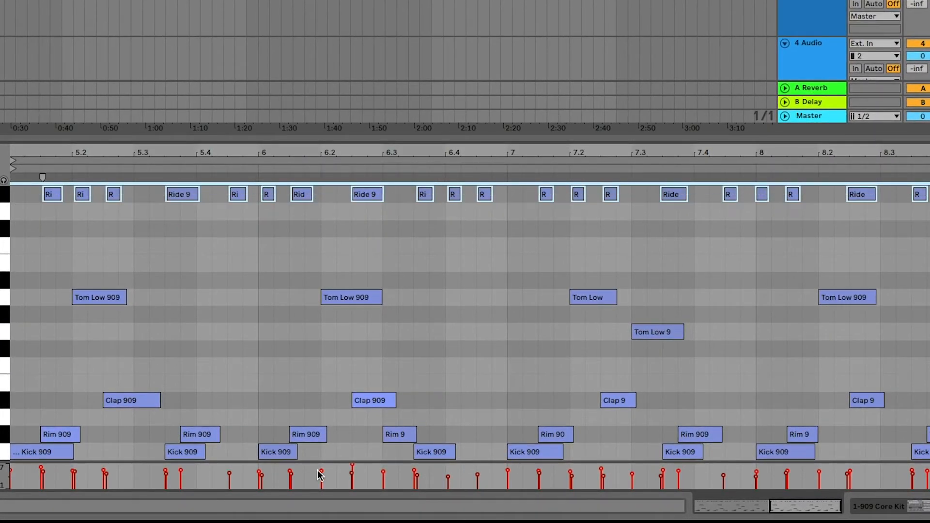
pyautogui.moveTo(239, 474); pyautogui.dragTo(239, 482)
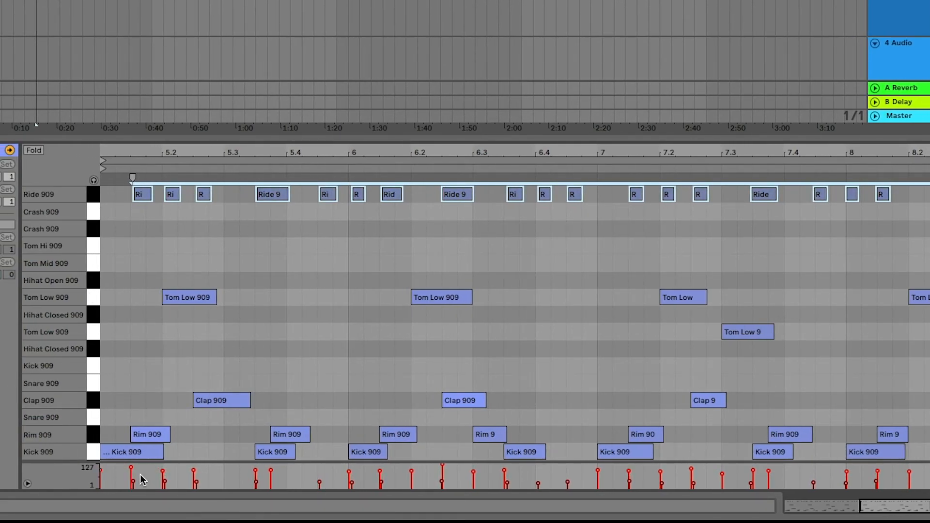
# Enlarge the velocity lane and lower the selected ride notes' velocities further, to about 15.
pyautogui.click(28, 483)
pyautogui.click(27, 484)
pyautogui.moveTo(72, 463); pyautogui.dragTo(73, 421)
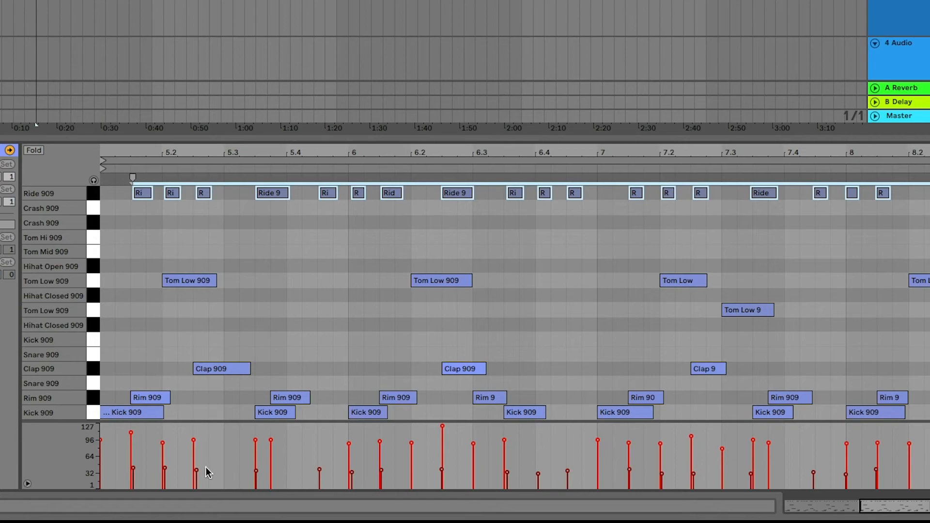
pyautogui.moveTo(197, 470)
pyautogui.mouseDown()
pyautogui.moveTo(196, 431)
pyautogui.moveTo(196, 477)
pyautogui.mouseUp()
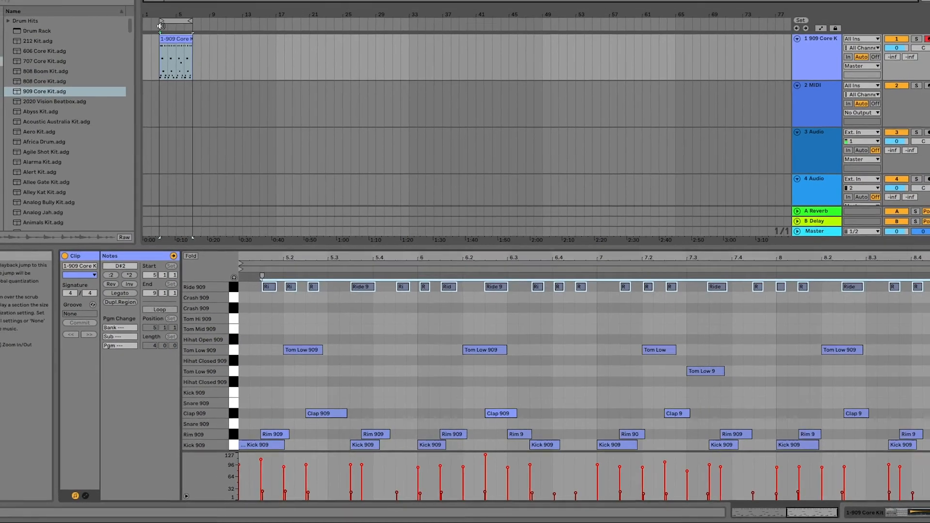
# Play the full pattern from the loop start at bar 3, stop playback, and review the clip's notes.
pyautogui.click(160, 26)
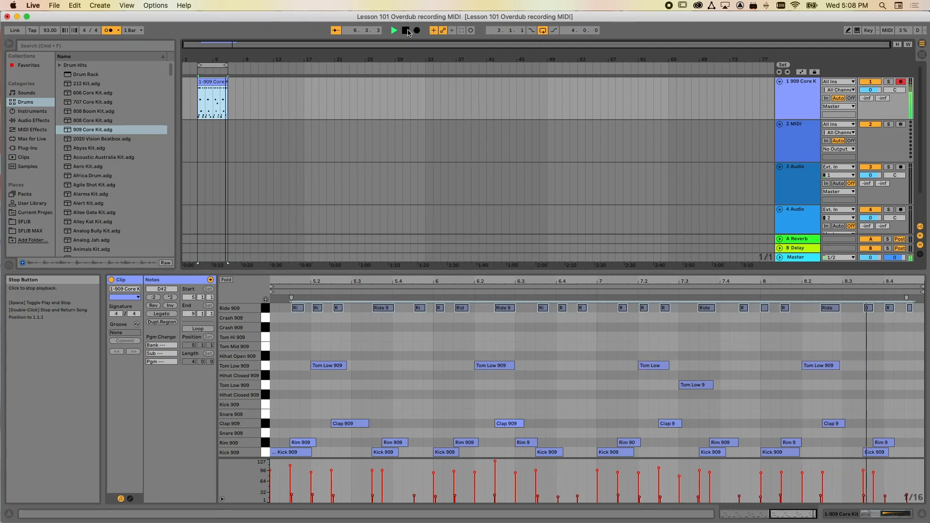
pyautogui.click(406, 30)
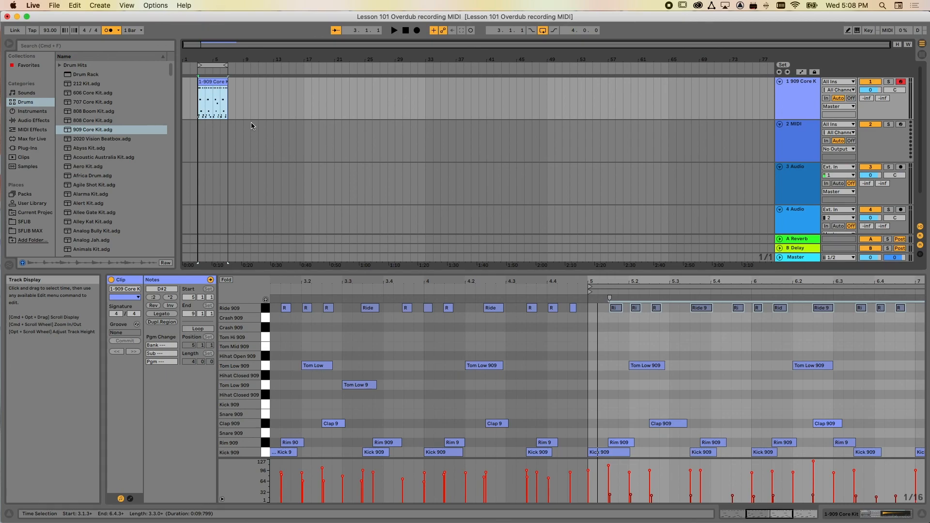
pyautogui.hscroll(6, 468, 325)
pyautogui.hscroll(2, 468, 324)
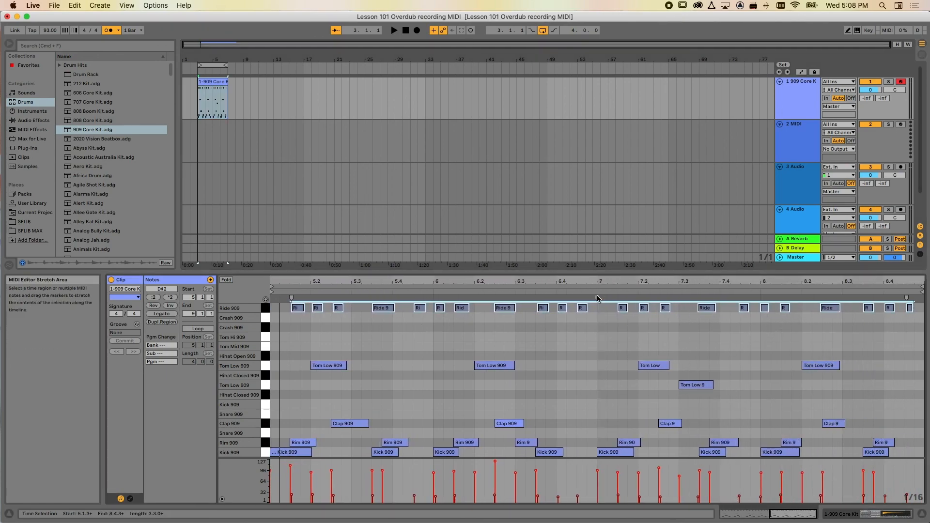